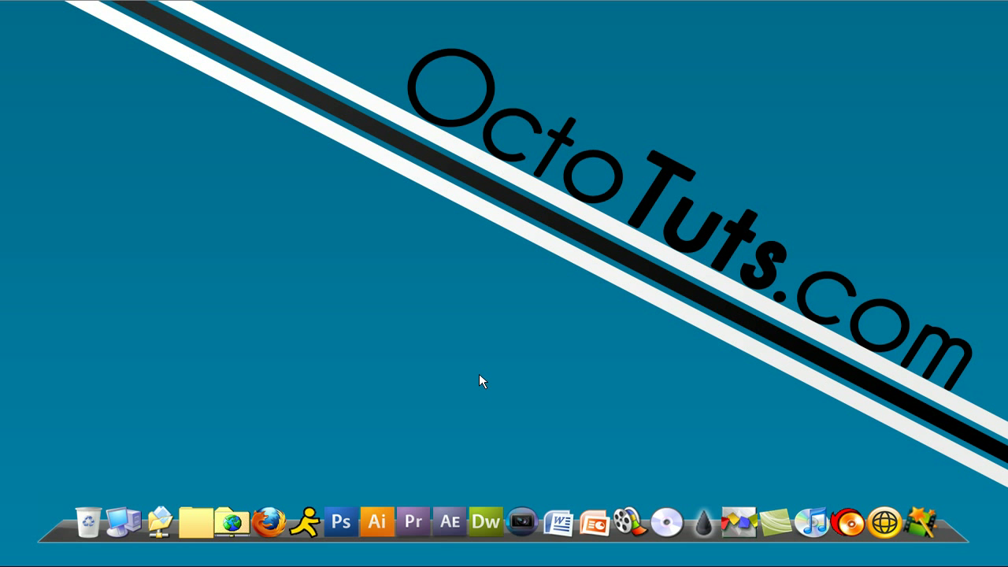
Step: Restore the Photoshop window from the taskbar
mouse_move(384, 563)
left_click(310, 556)
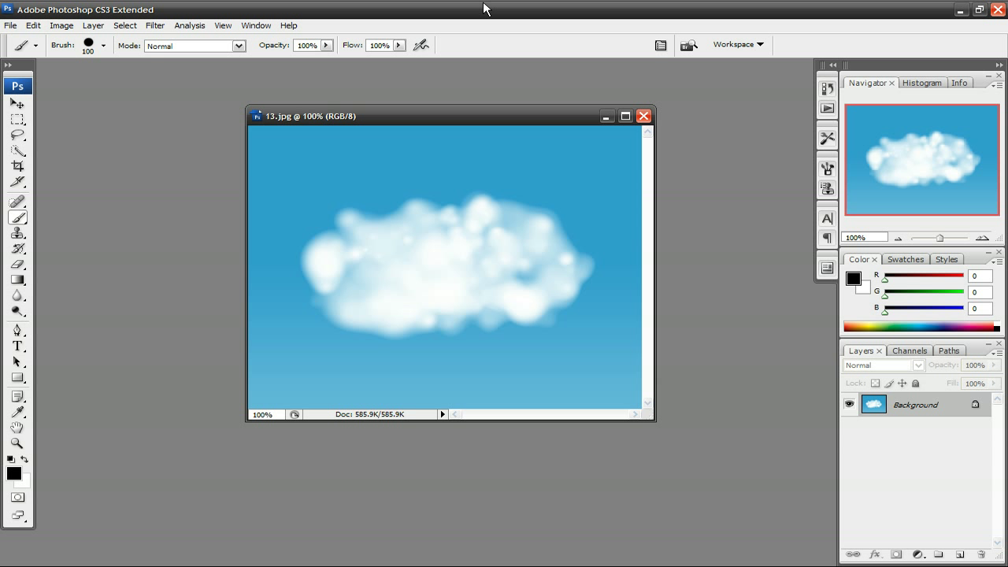
Step: Minimize the 13.jpg example and create a new 1000 × 1000 px white document
left_click(605, 117)
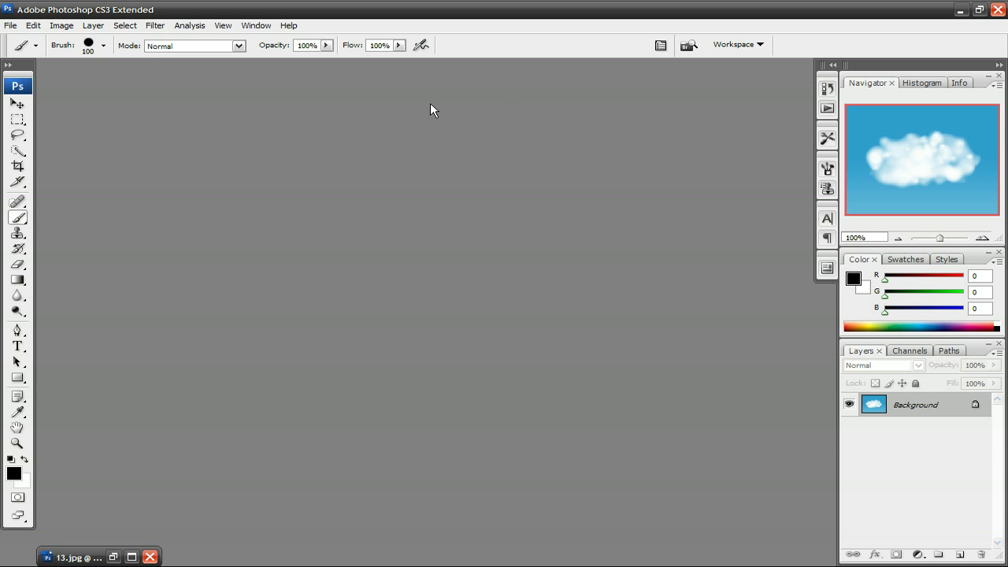
left_click(11, 25)
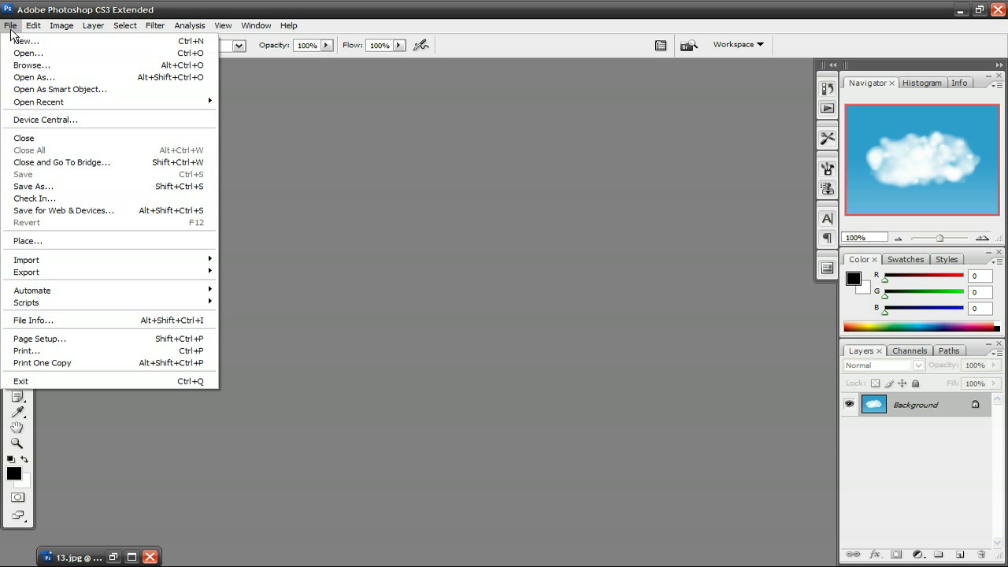
left_click(19, 41)
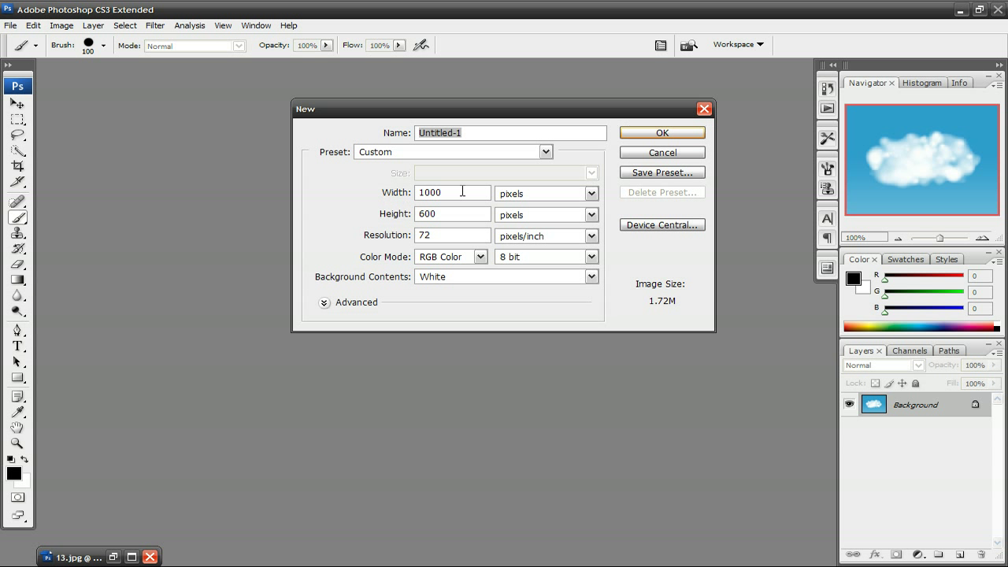
double_click(452, 213)
type("1000")
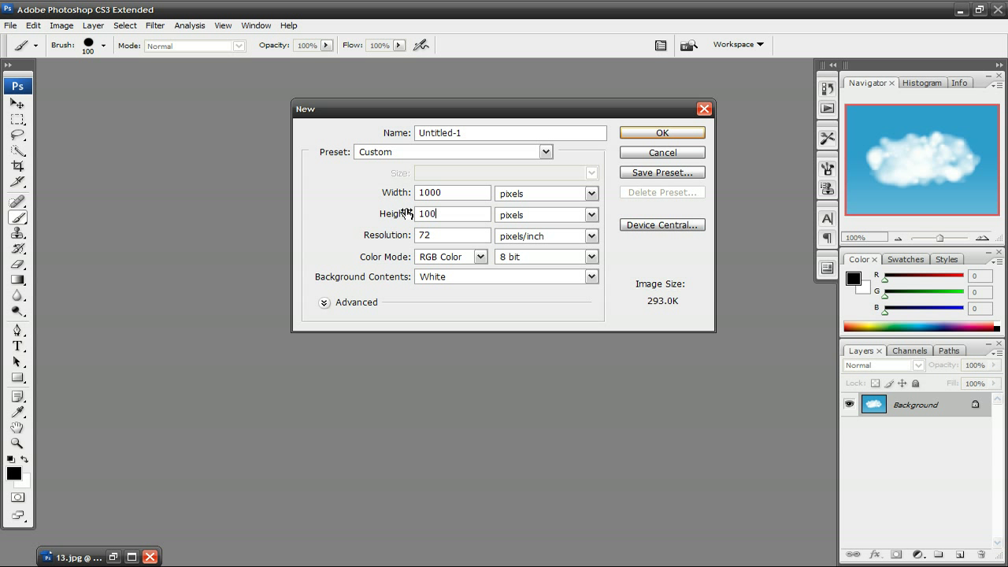
left_click(670, 134)
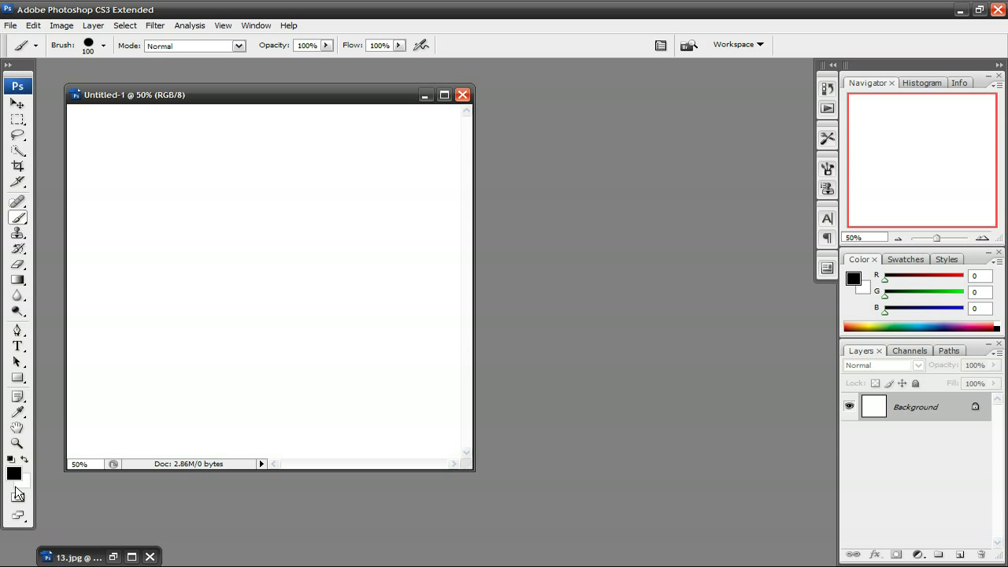
Step: Fill the canvas with a white-to-black vertical gradient using the Gradient tool
left_click(27, 282)
left_click_drag(243, 435, 245, 209)
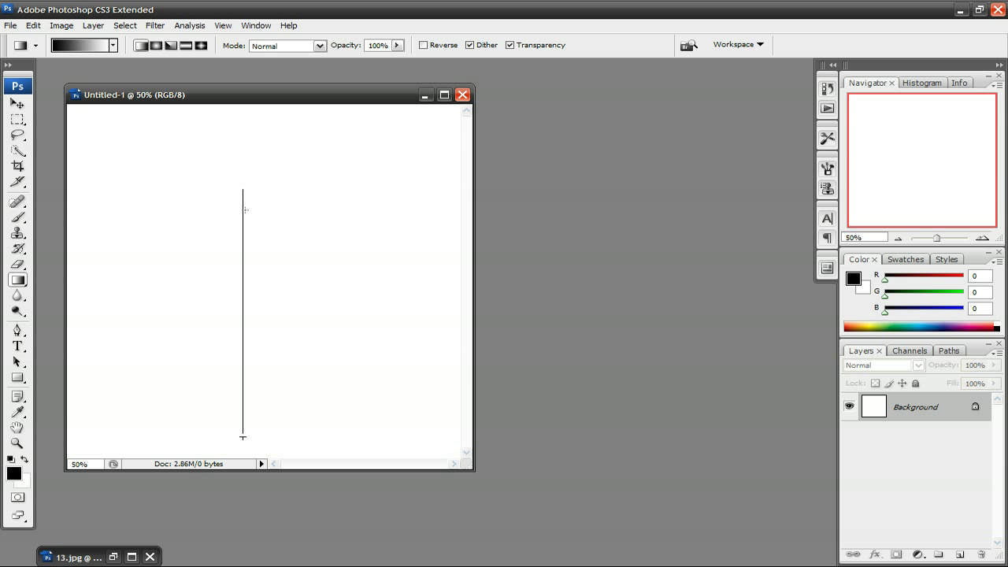
left_click_drag(243, 137, 242, 134)
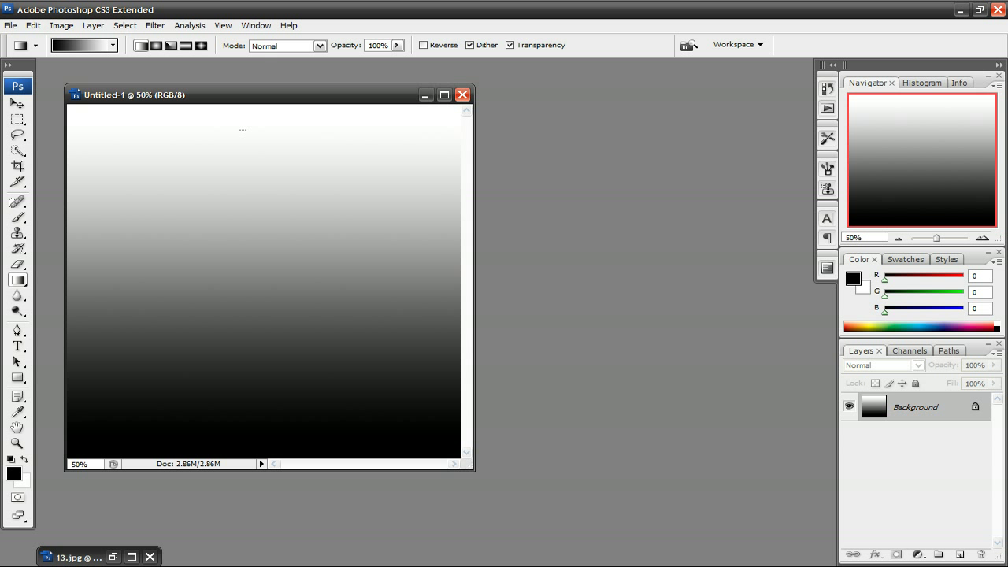
Step: Apply Render > Difference Clouds over the gradient
left_click(155, 25)
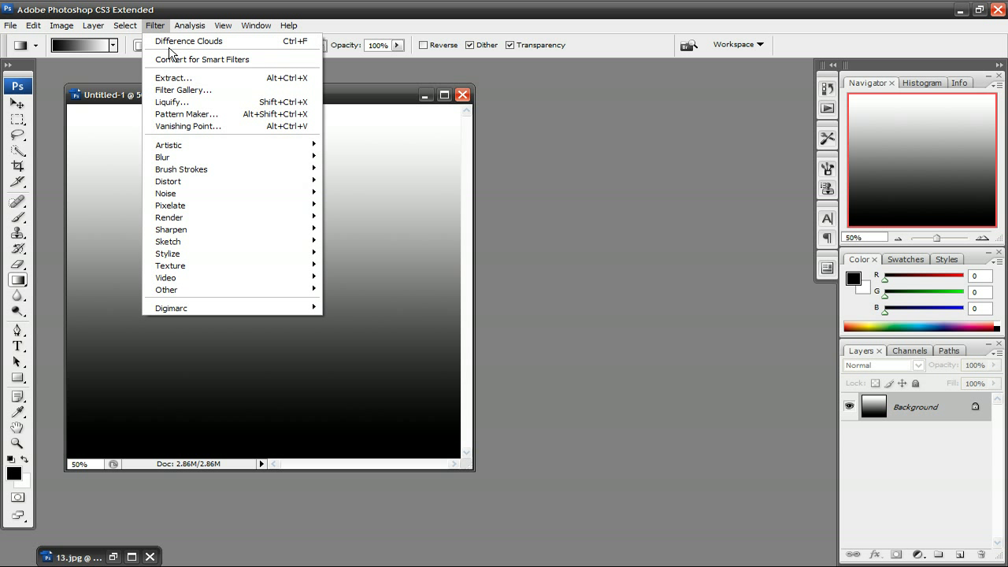
mouse_move(304, 217)
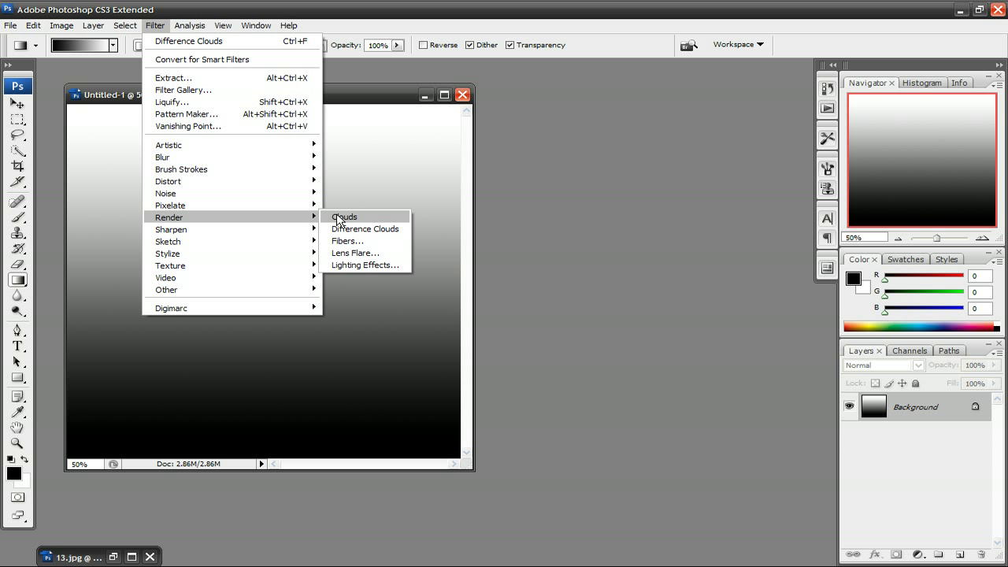
left_click(359, 228)
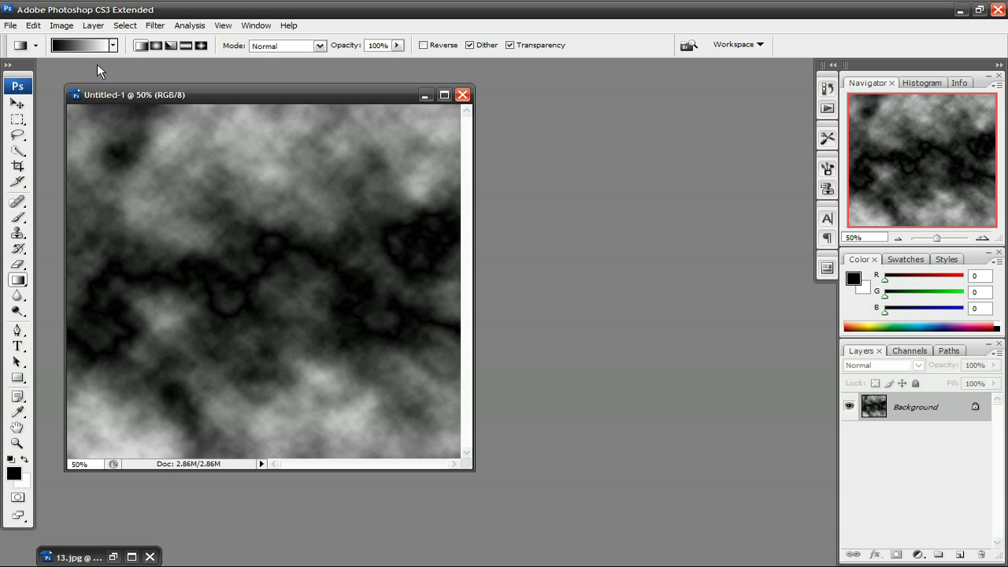
Step: Define the clouds texture as a new pattern named 'cloud'
left_click(33, 25)
left_click(104, 308)
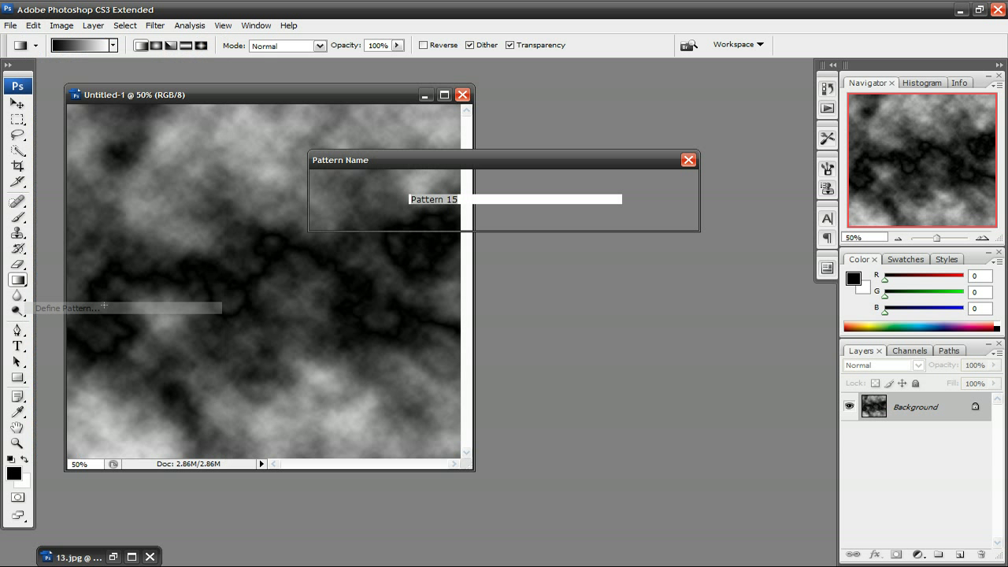
type("cloud")
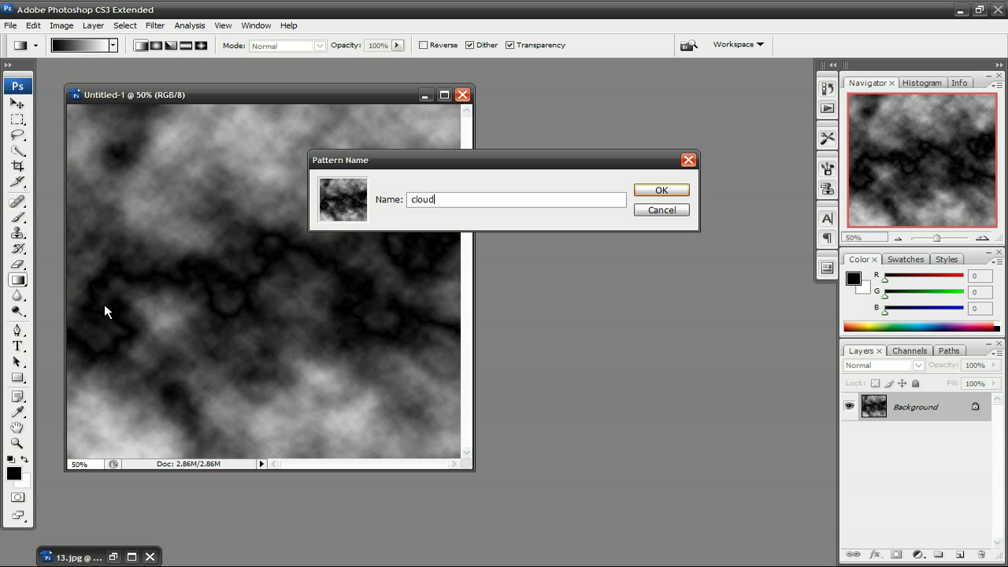
left_click(654, 191)
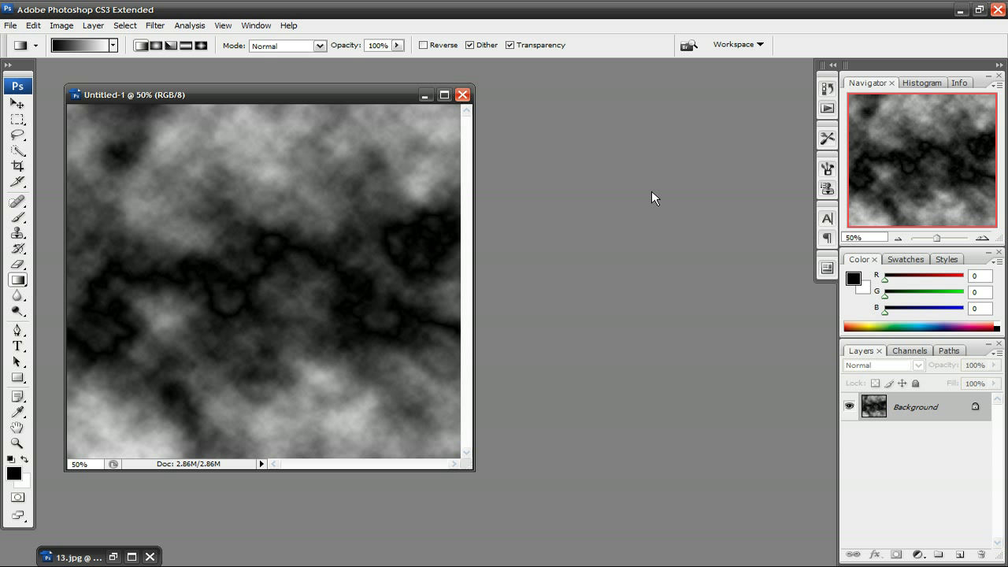
Step: Minimize Untitled-1 and create a new 1000 × 600 px white document
left_click(422, 94)
left_click(10, 26)
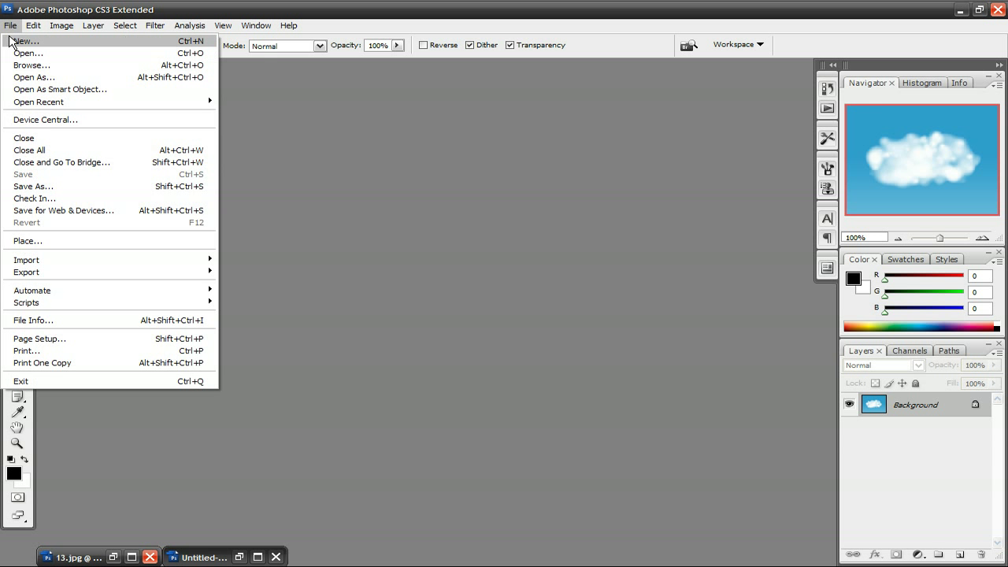
left_click(26, 40)
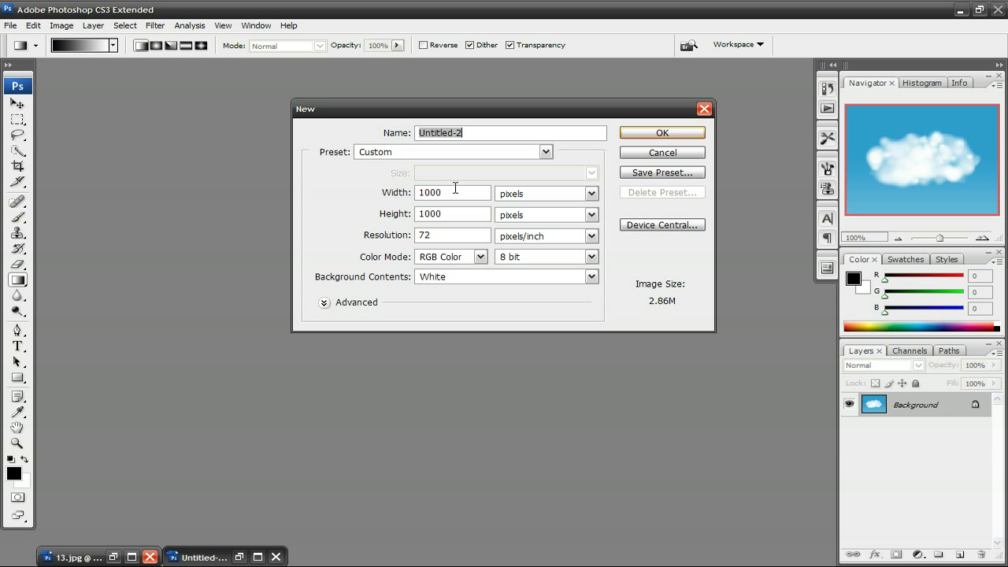
left_click(392, 213)
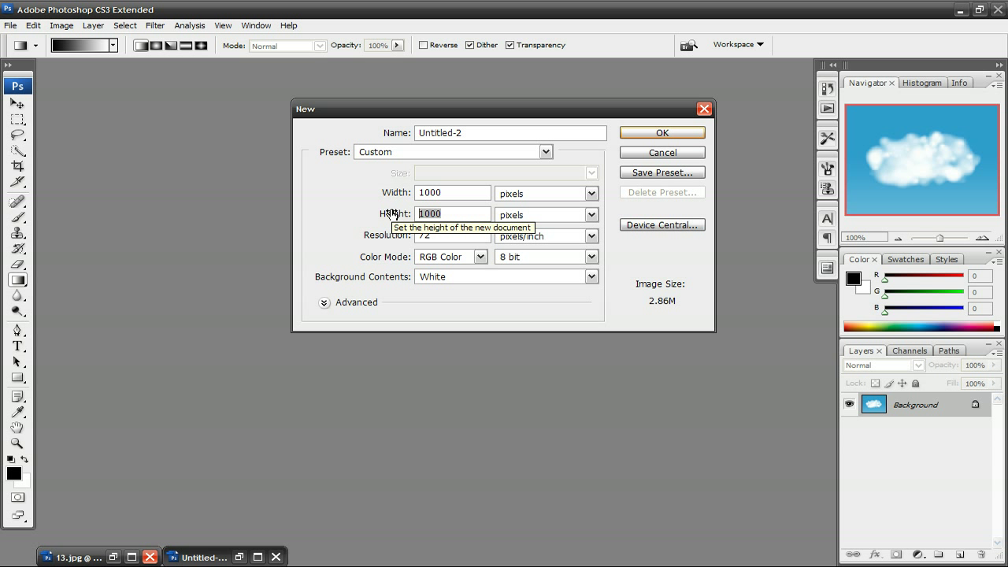
type("600")
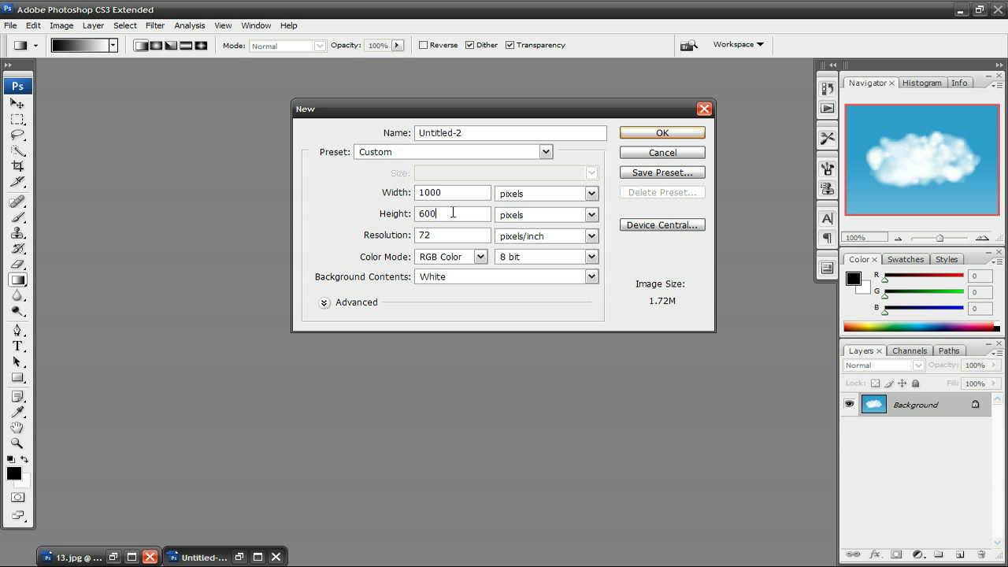
left_click(659, 134)
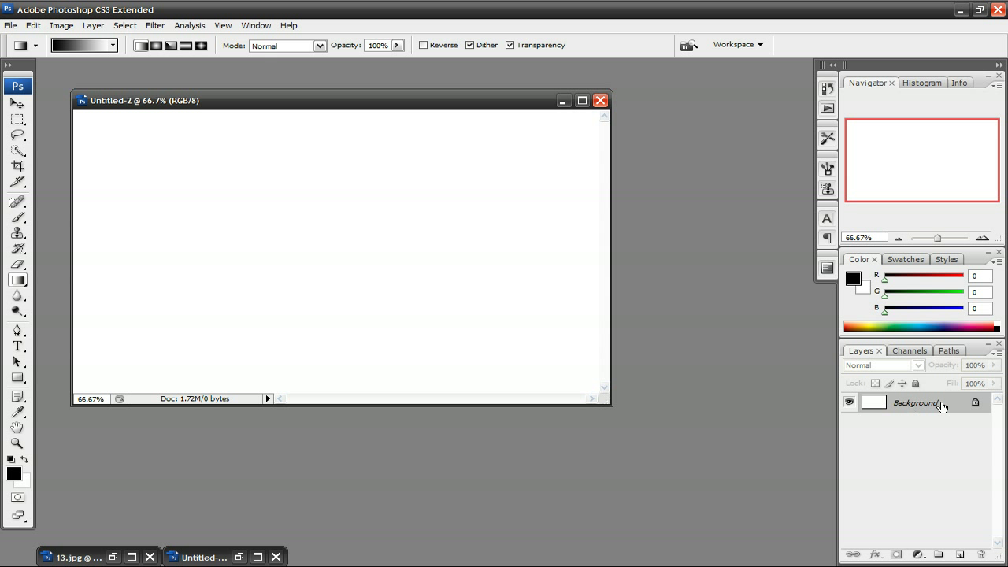
Step: Convert the locked Background into an editable Layer 0
double_click(943, 406)
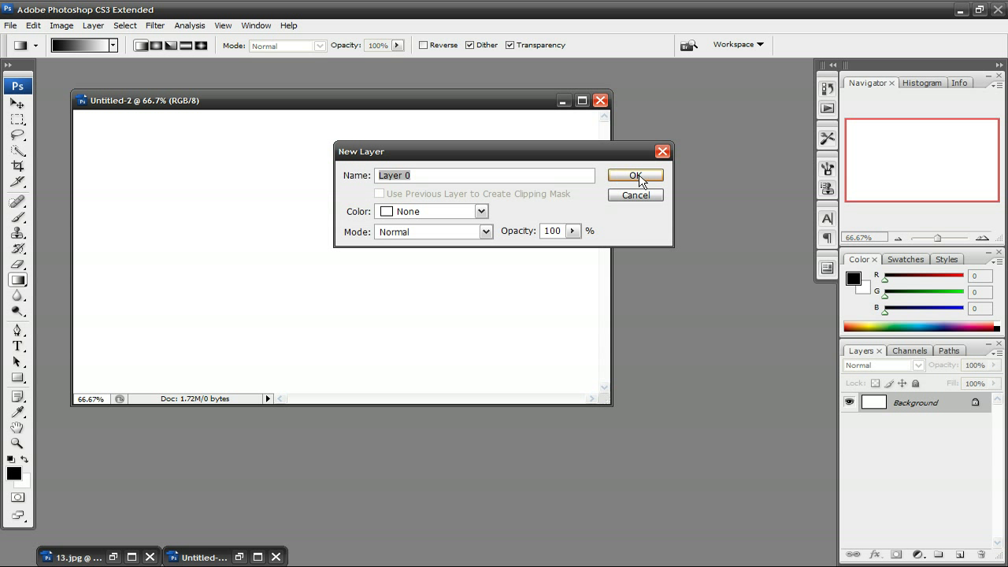
left_click(637, 175)
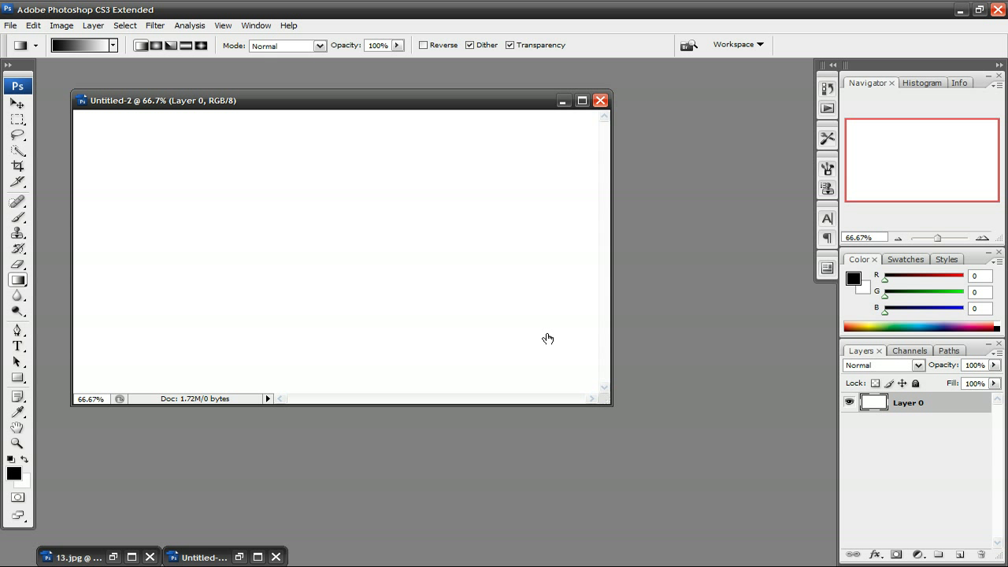
key("h")
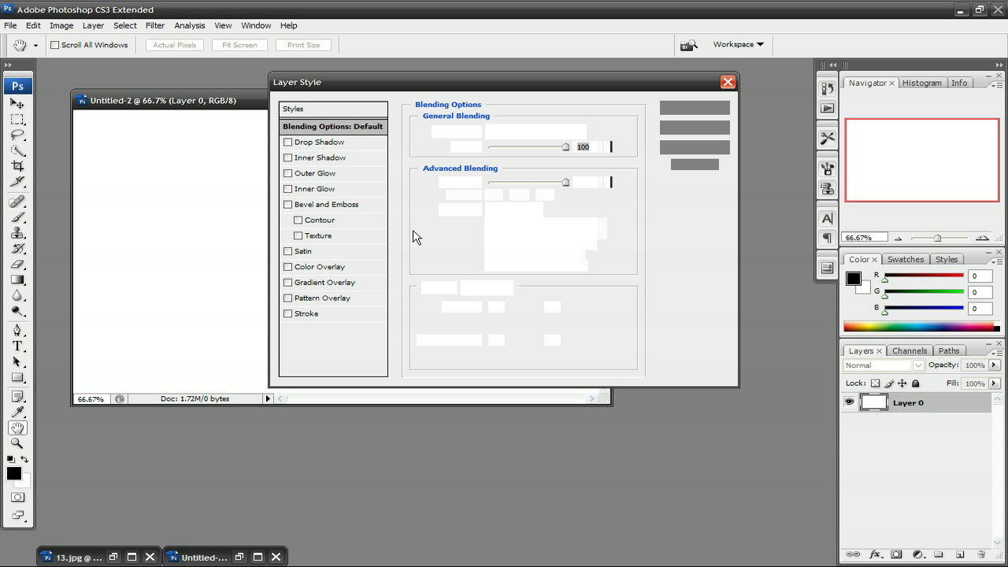
Step: Give Layer 0 a Gradient Overlay using the teal preset to make a blue sky
left_click(332, 285)
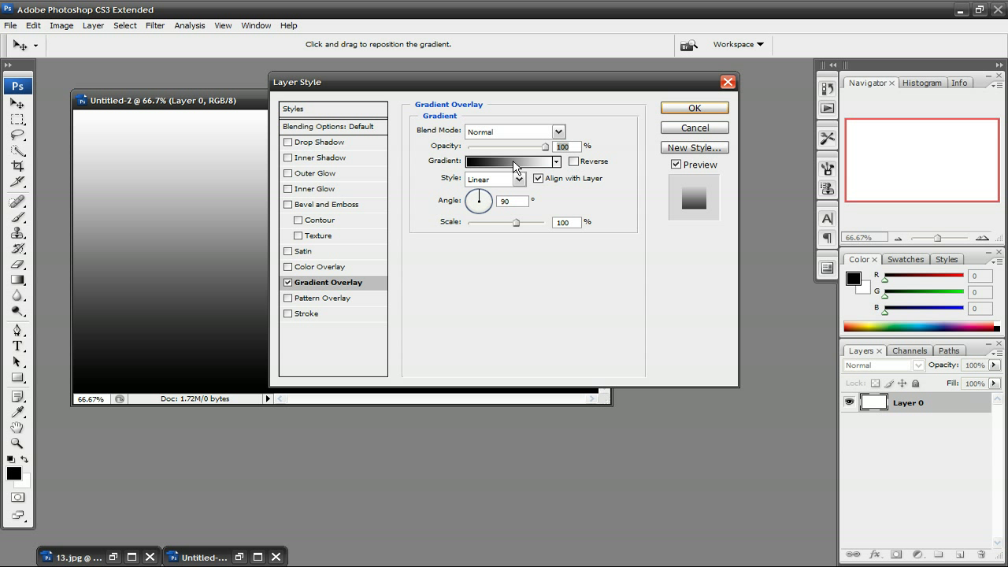
left_click(513, 160)
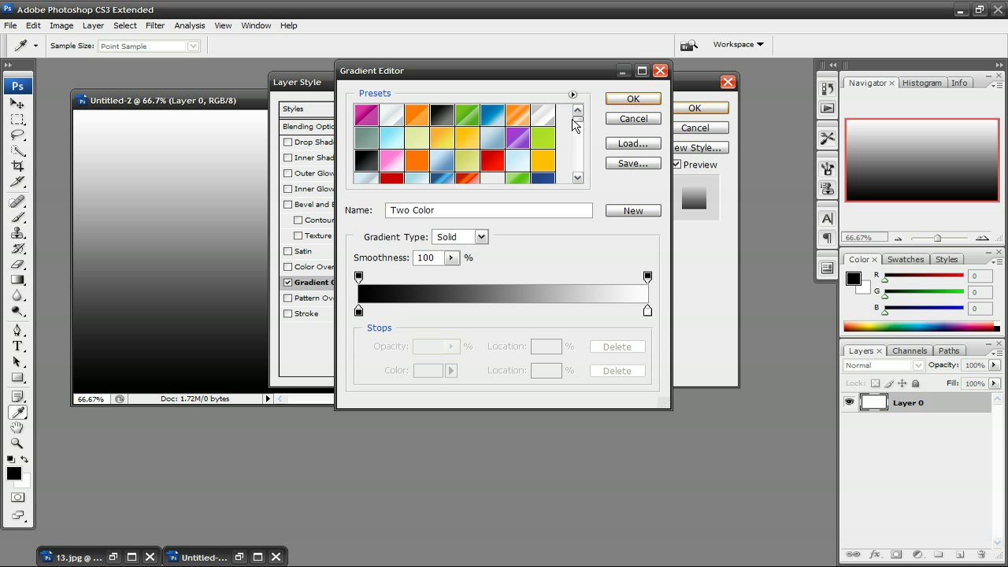
left_click_drag(574, 120, 558, 172)
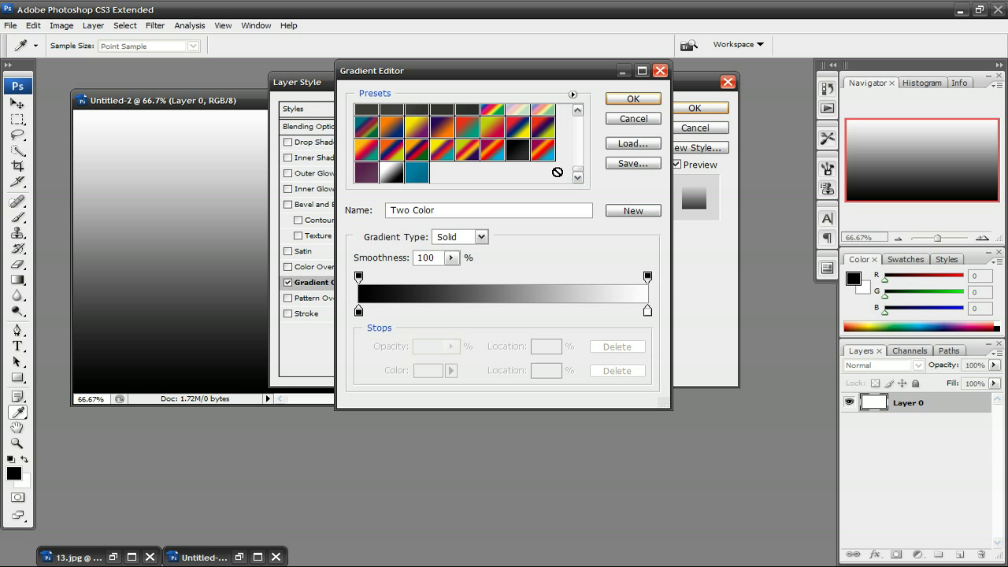
left_click(418, 170)
left_click(649, 99)
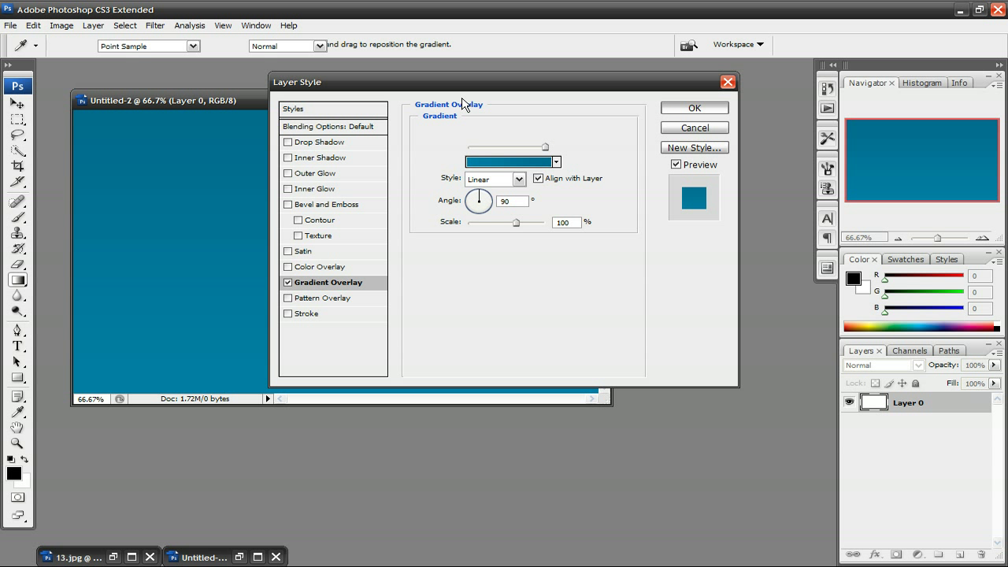
key("Return")
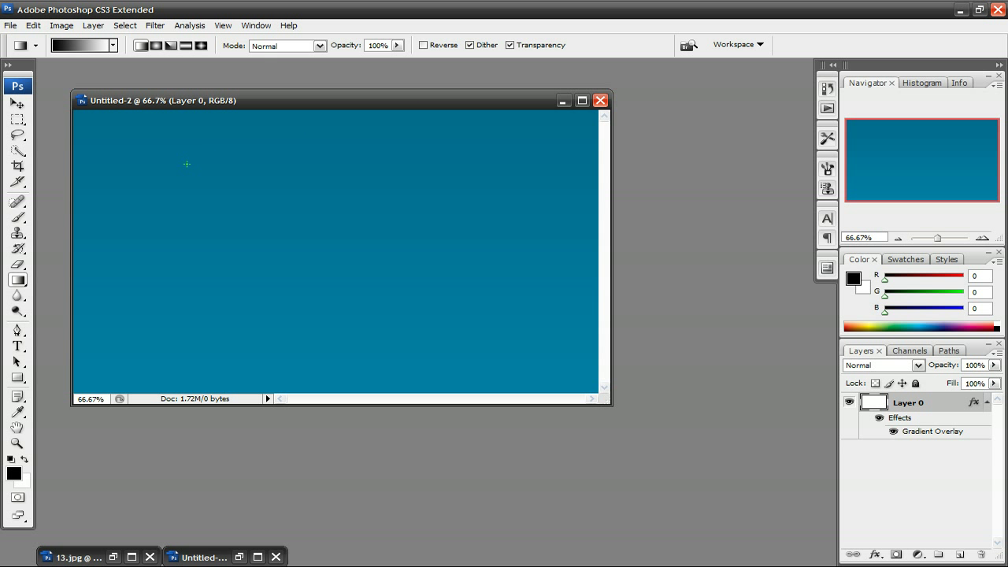
Step: Select the Brush tool with the 1 px brush tip
left_click(19, 218)
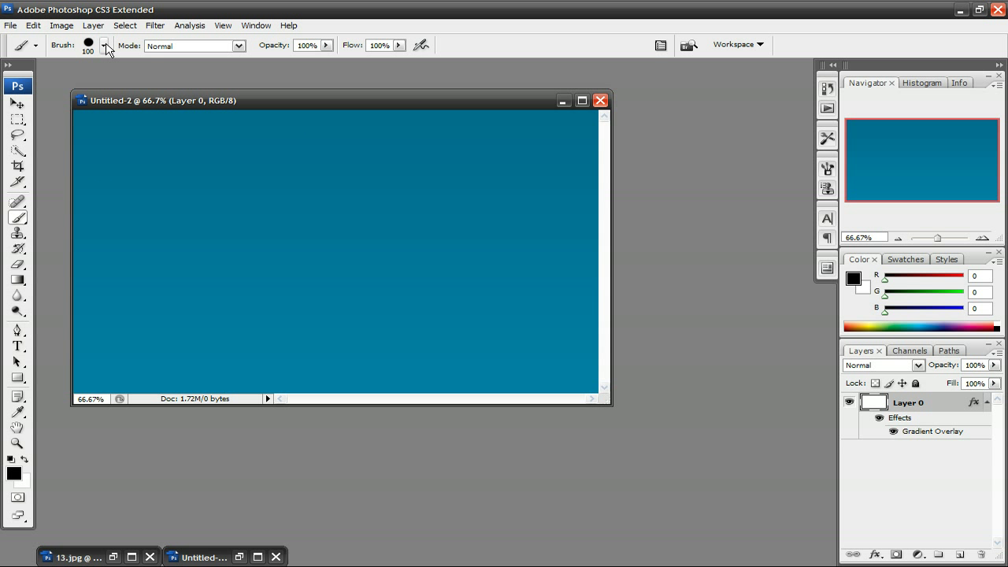
left_click(105, 47)
left_click(30, 161)
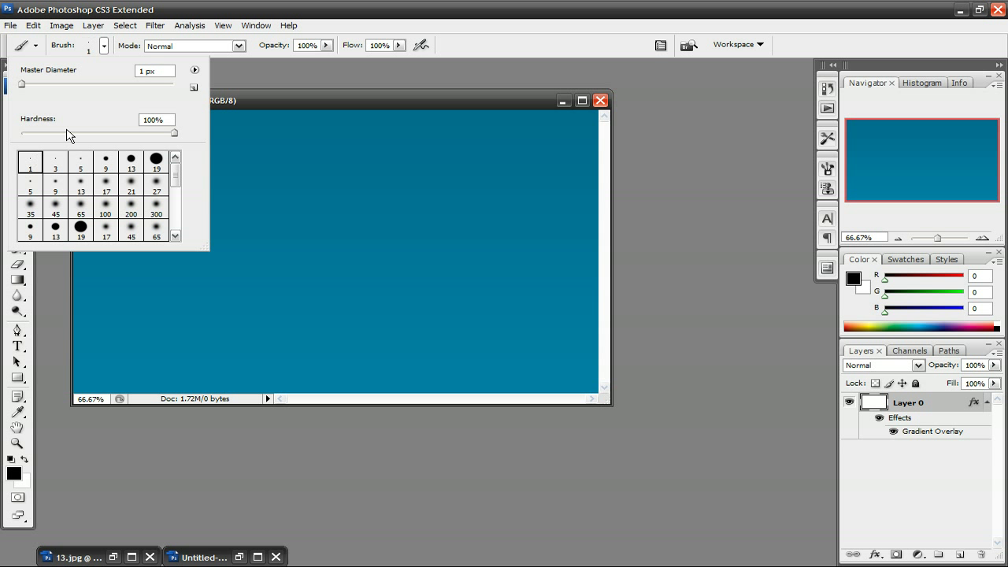
left_click(260, 28)
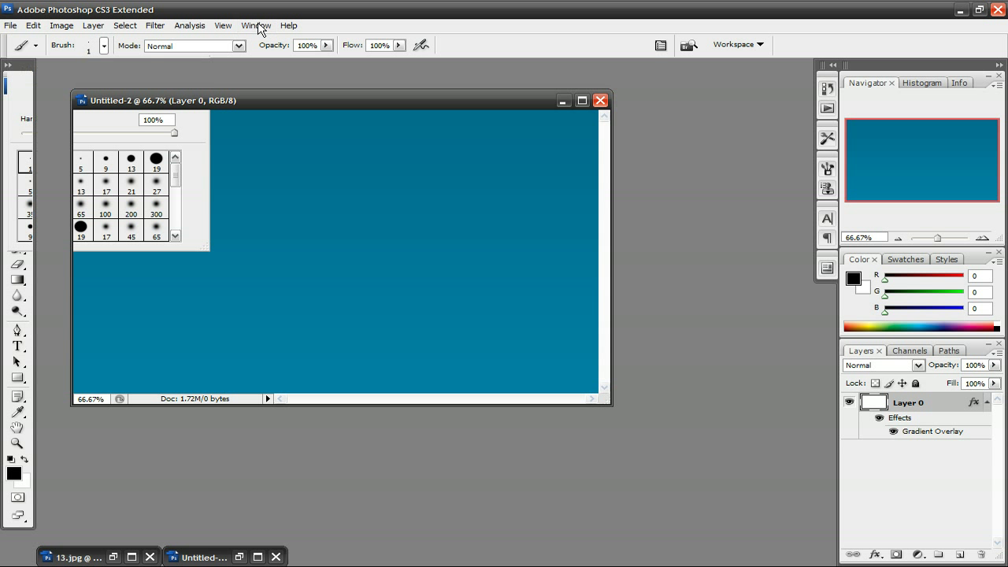
left_click(259, 27)
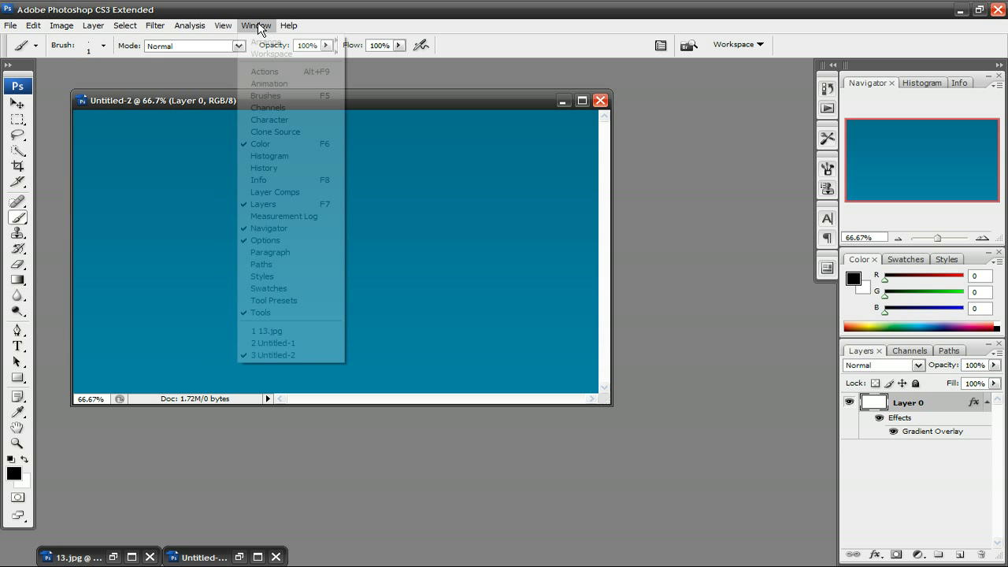
Step: Set the brush tip to 500 px diameter, 0% hardness and 30% spacing
left_click(275, 95)
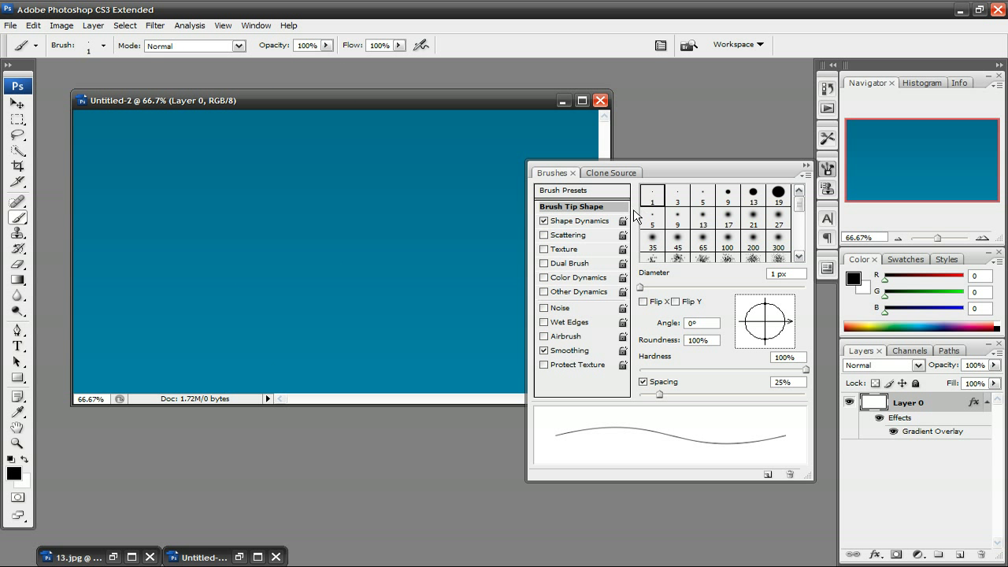
double_click(766, 274)
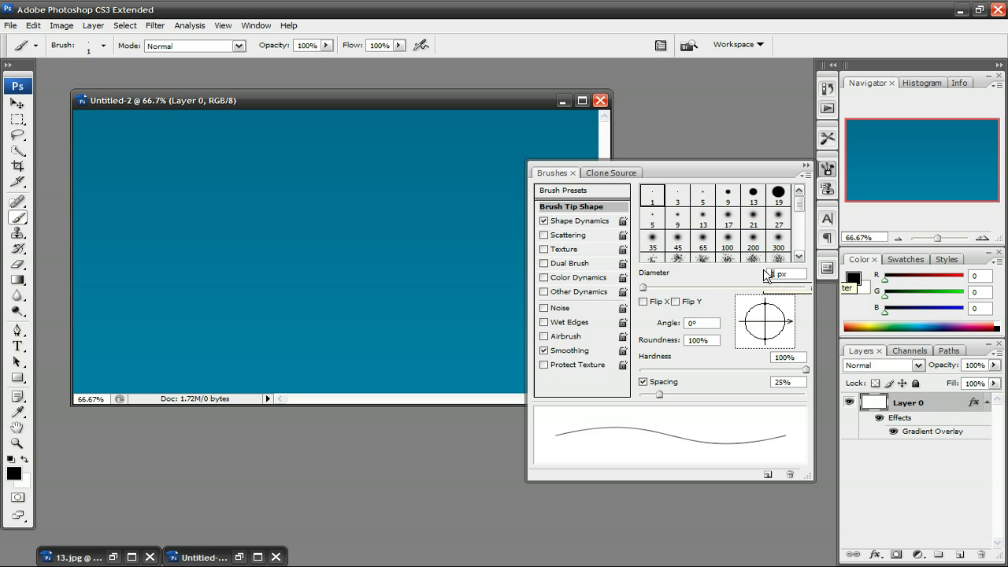
type("500")
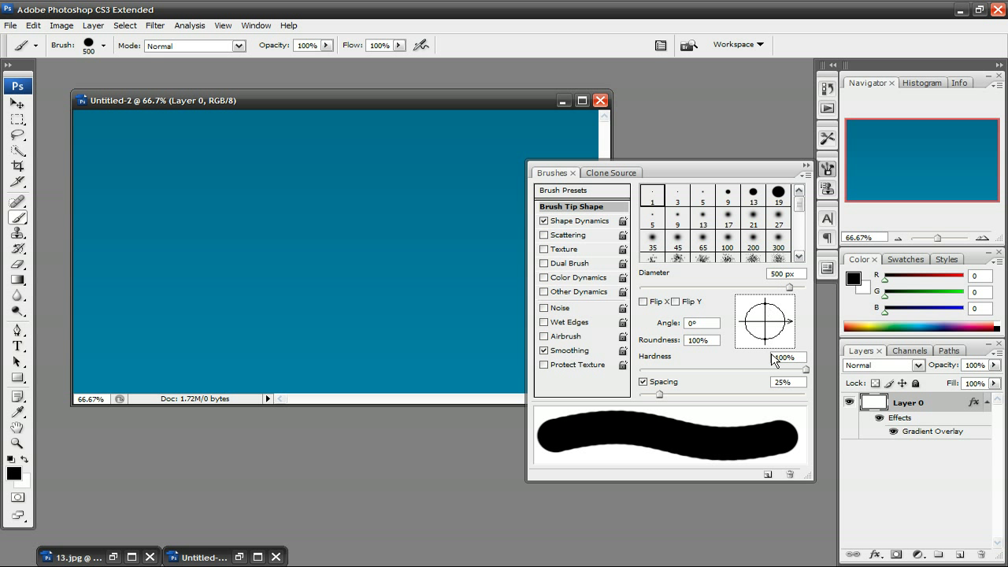
left_click_drag(805, 372, 640, 371)
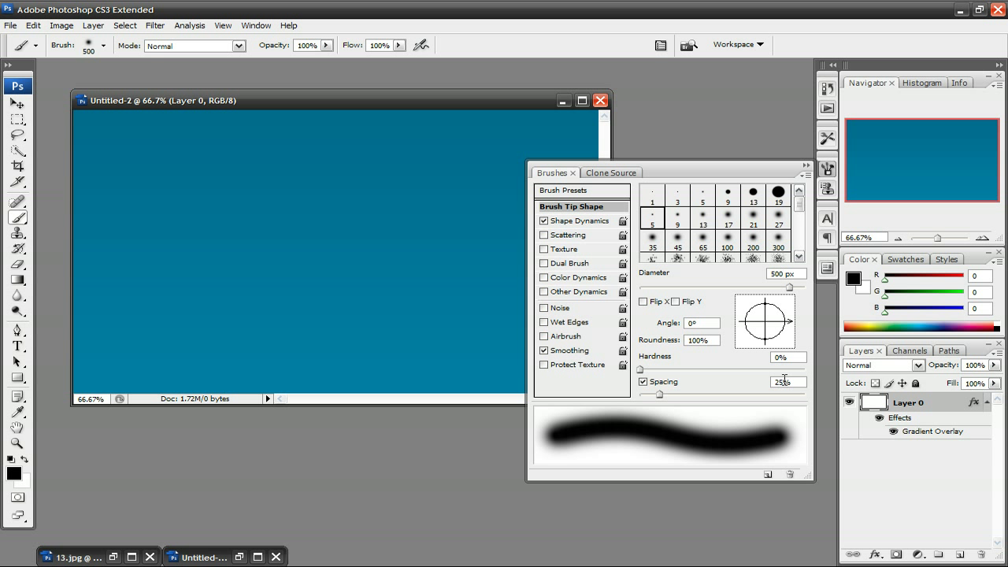
left_click(784, 381)
type("30")
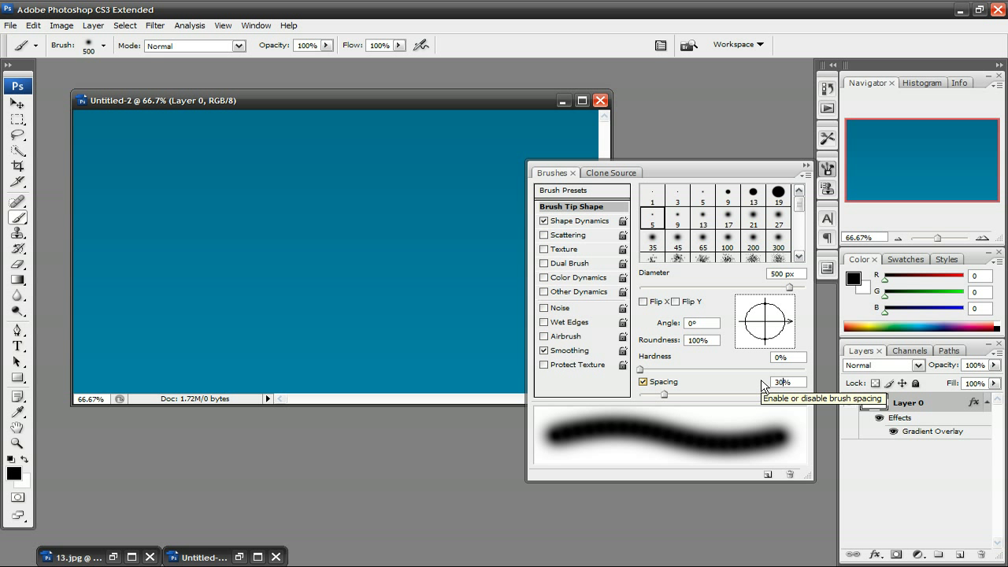
Step: Set Shape Dynamics to 100% size jitter, Fade over 20 steps, 20% minimum diameter
left_click(581, 223)
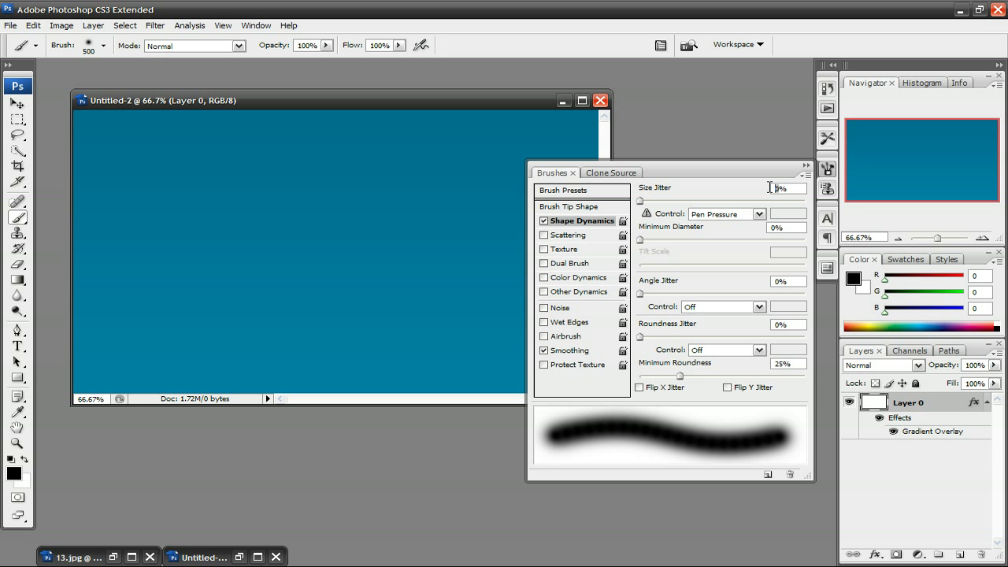
type("100")
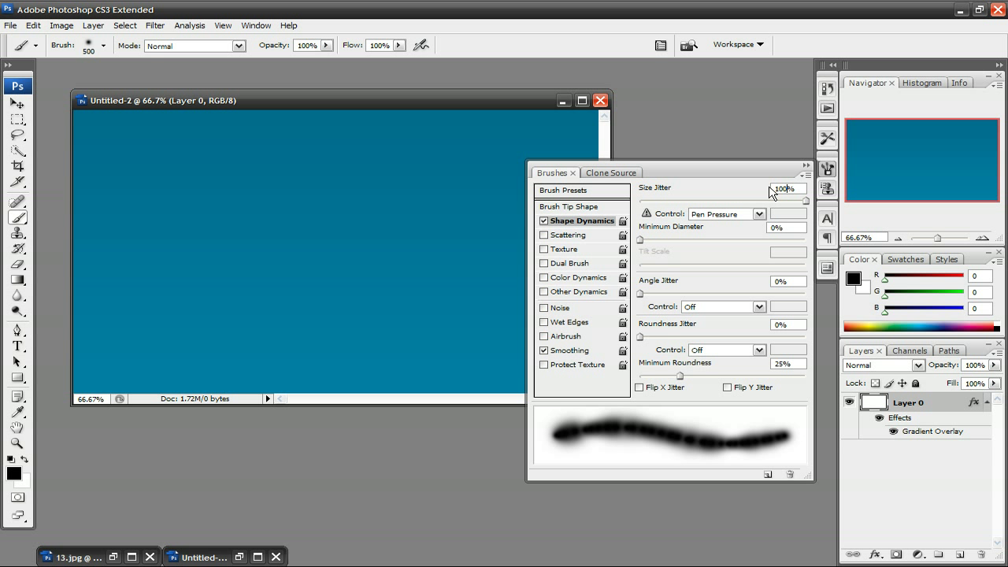
left_click(731, 215)
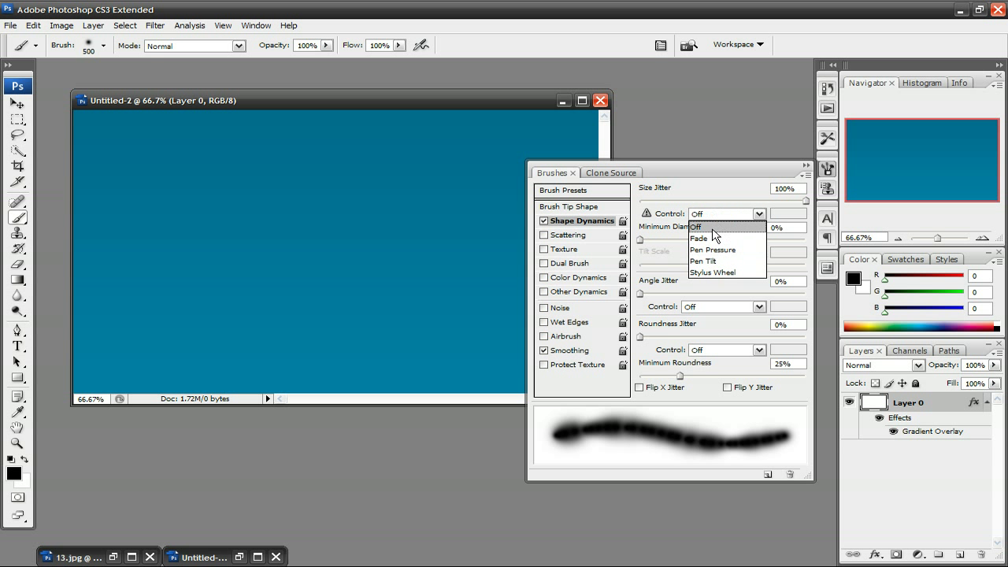
left_click(701, 238)
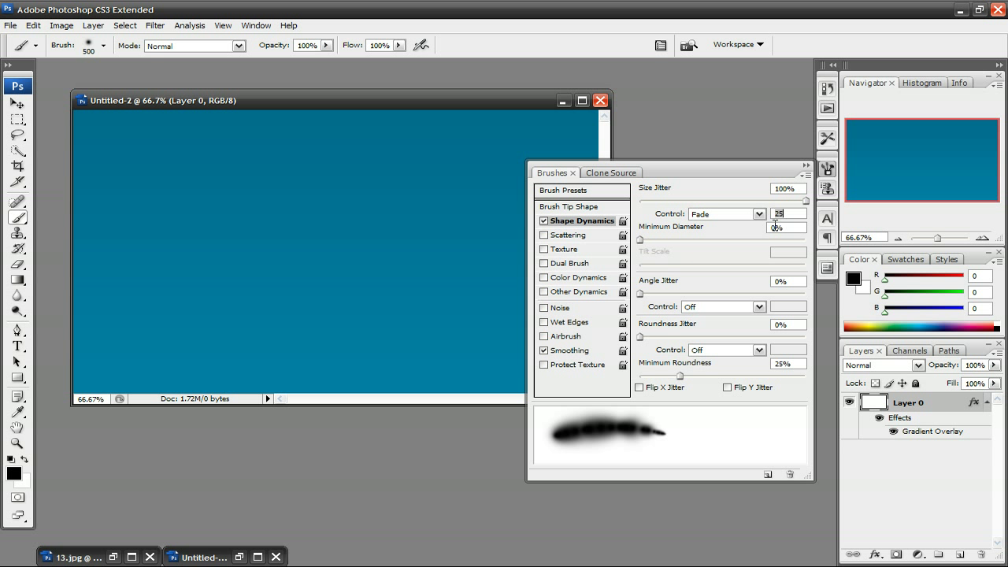
key("Return")
type("20")
key("Return")
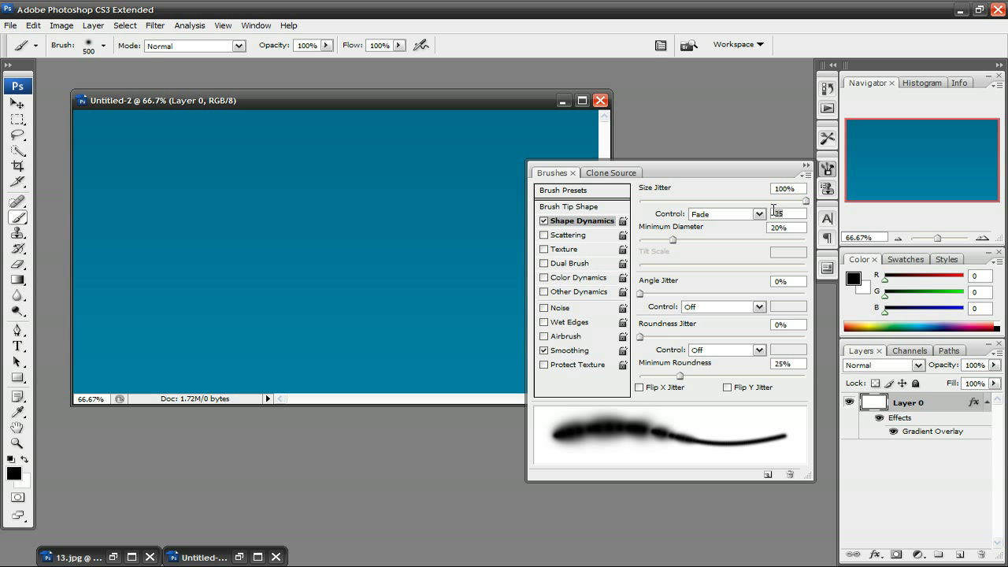
type("20")
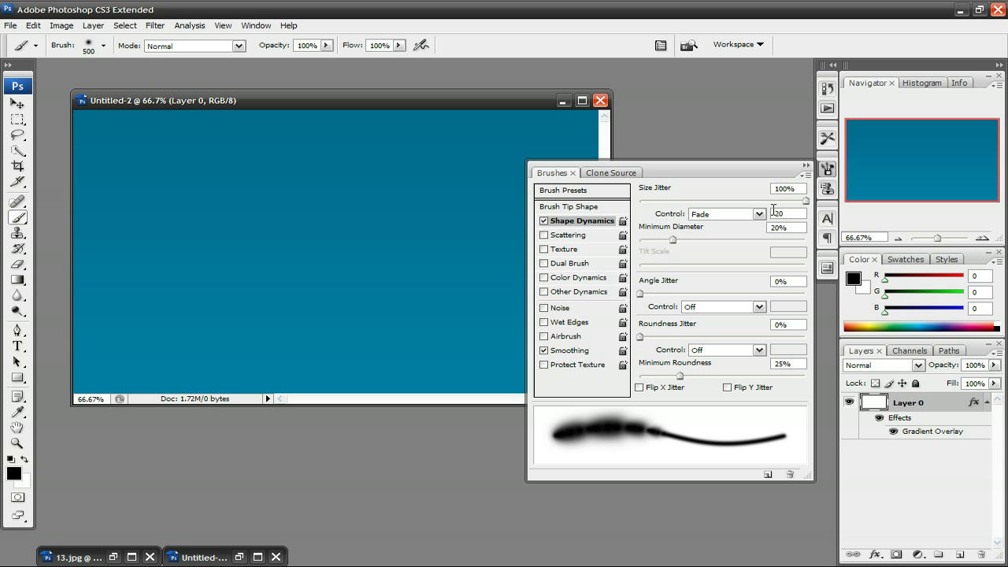
Step: Enable Scattering on both axes at 120%, with count 10 and 100% count jitter
left_click(570, 235)
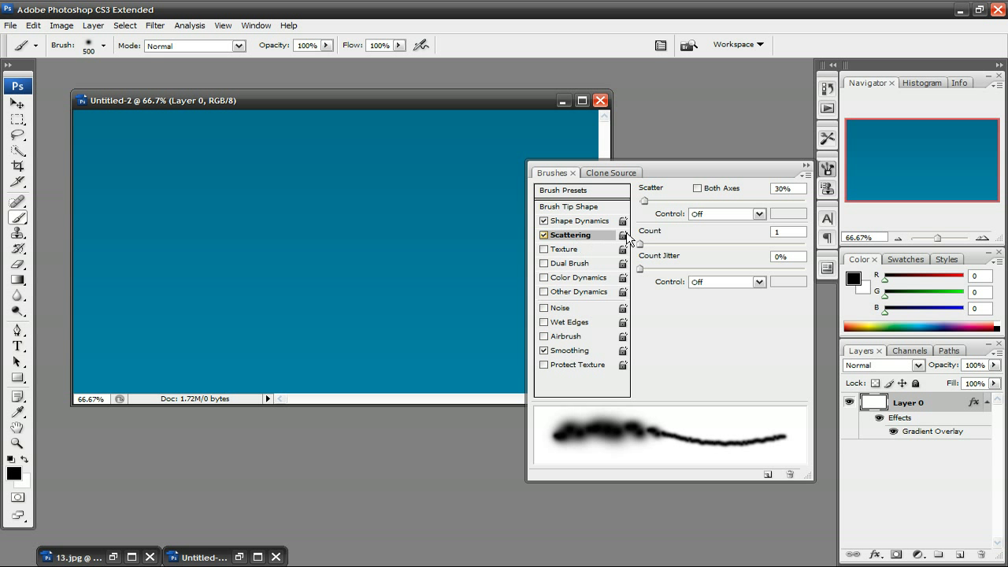
left_click(703, 190)
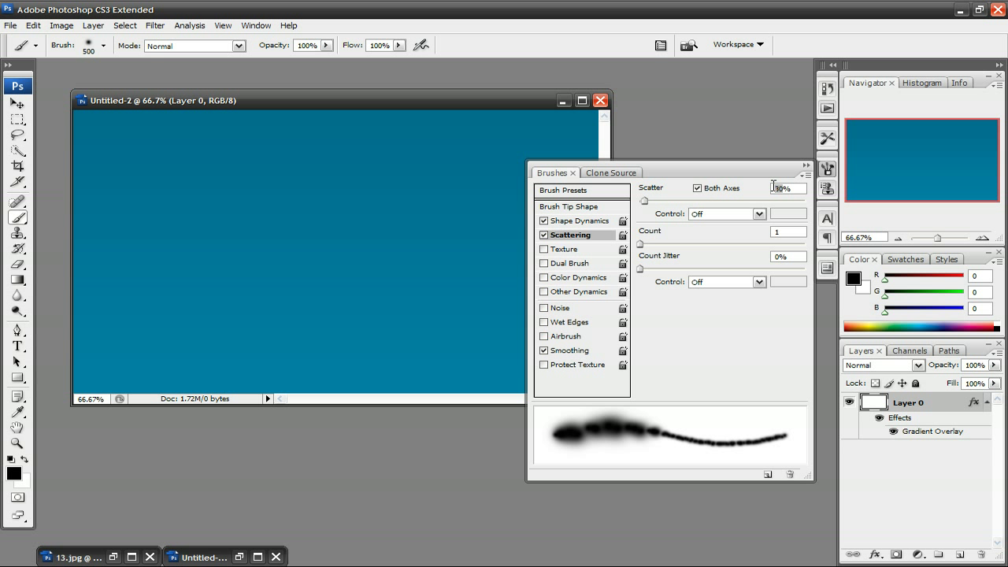
type("120")
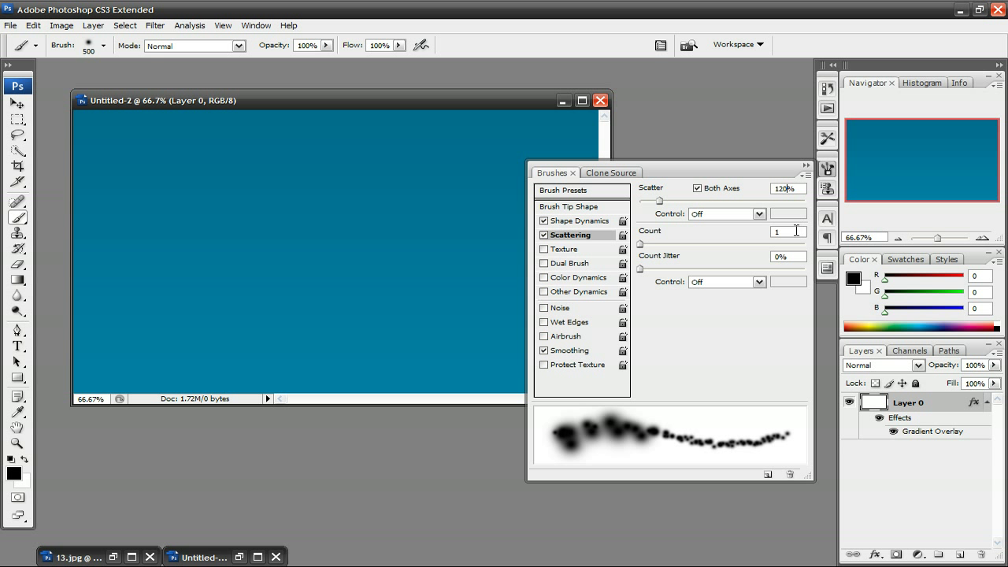
left_click(796, 231)
type("10")
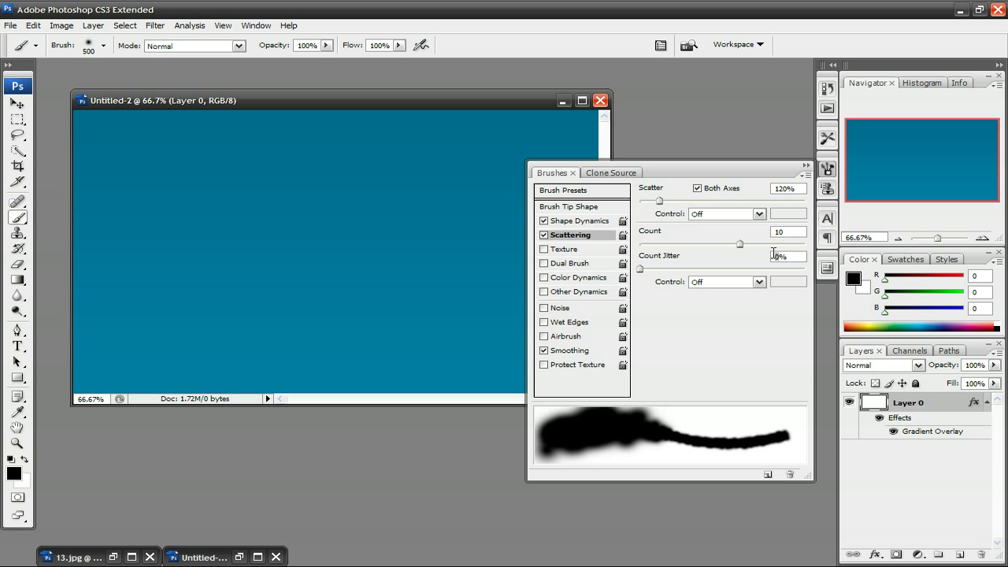
left_click(774, 256)
type("10")
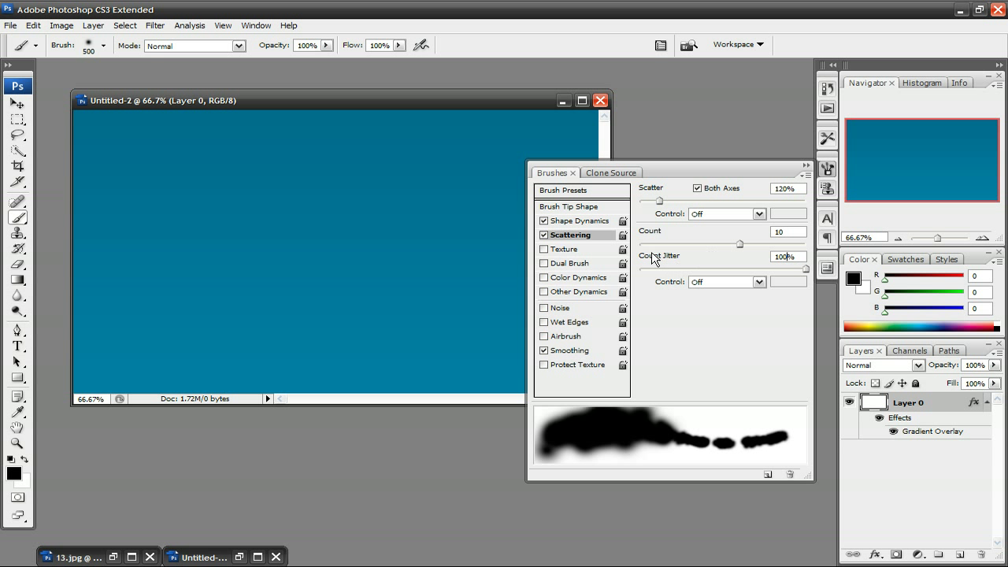
Step: Turn on brush Texture using the dark cloudy pattern at 500% scale
left_click(575, 250)
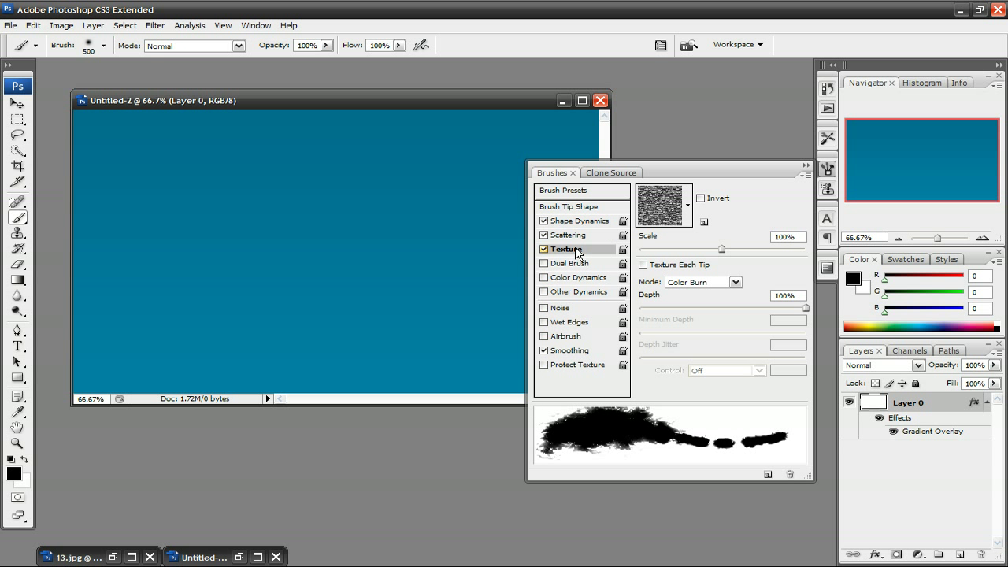
left_click(688, 206)
left_click_drag(733, 260, 730, 314)
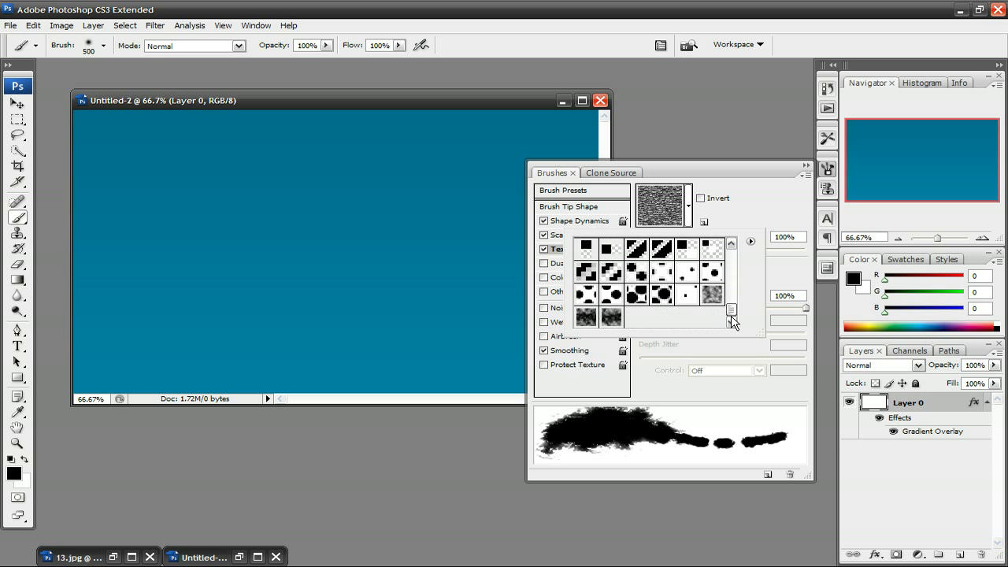
left_click(611, 318)
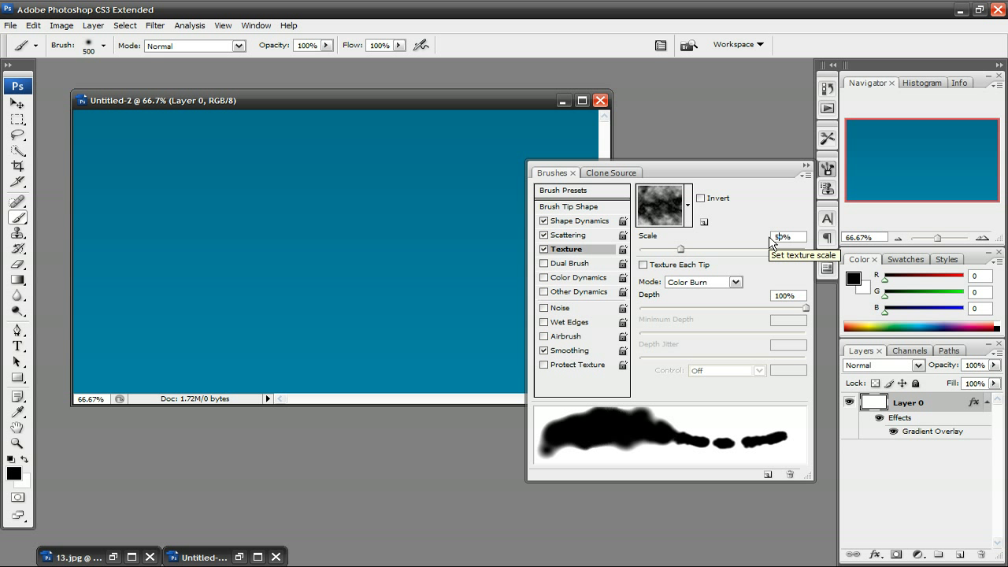
type("500")
key("Return")
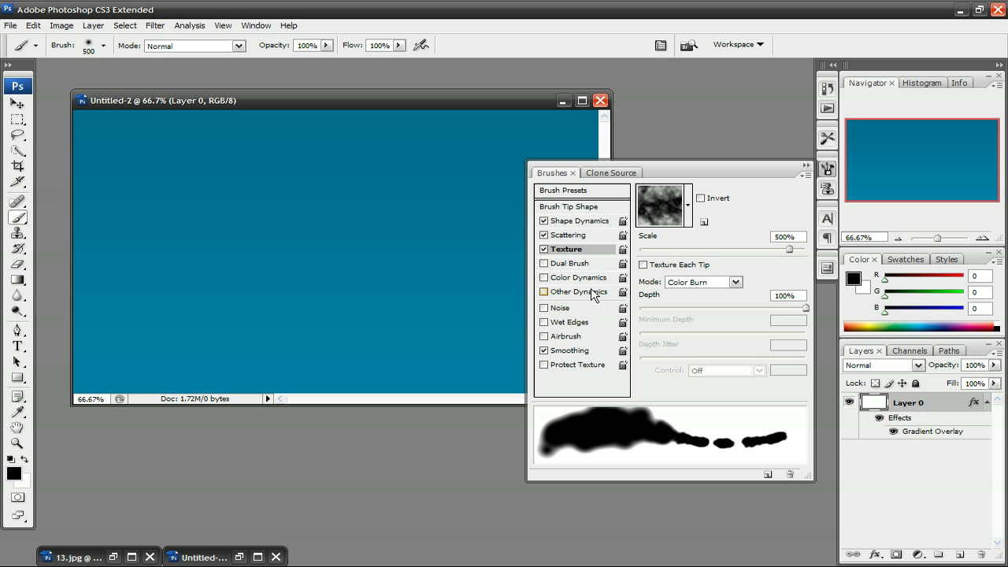
Step: Enable Other Dynamics with 100% Opacity Jitter controlled by Fade 25
left_click(583, 292)
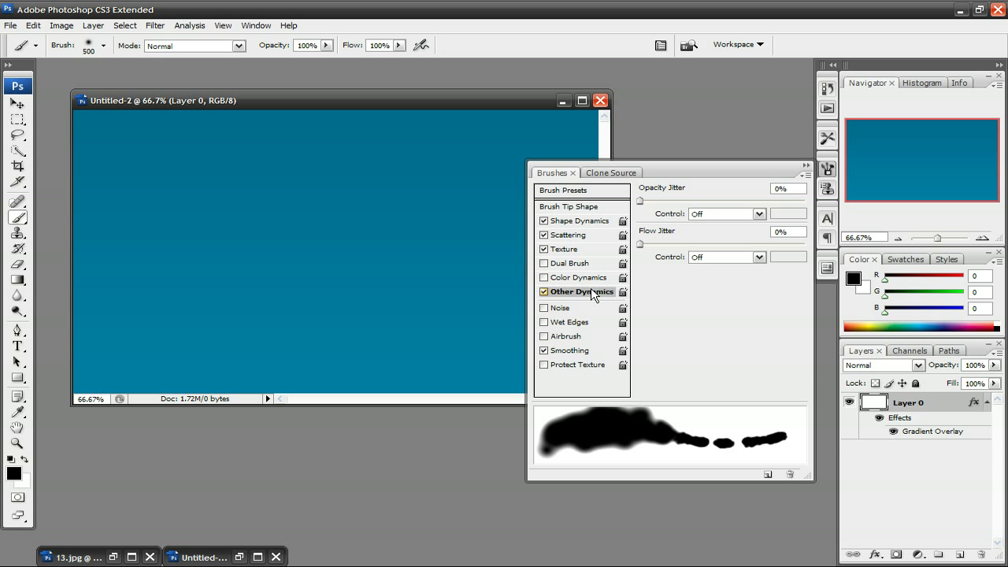
left_click(772, 188)
type("100")
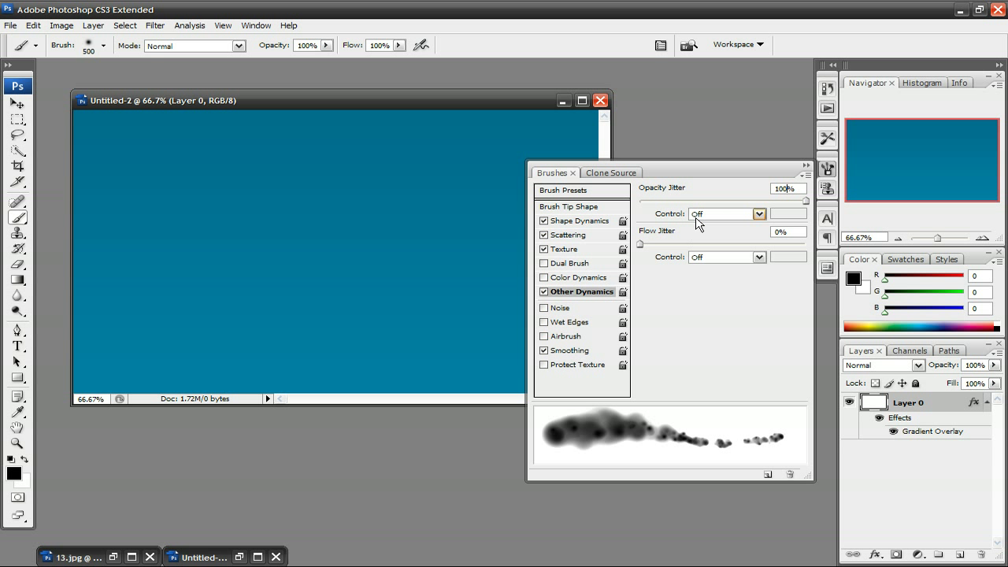
left_click(698, 217)
left_click(713, 238)
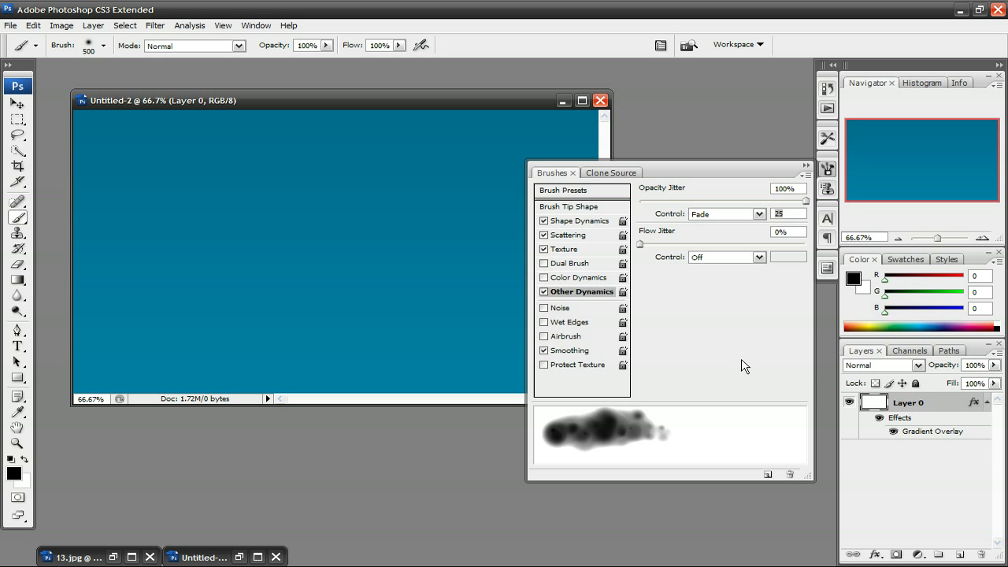
Step: Save the current settings as a new brush named 'cloud'
left_click(766, 476)
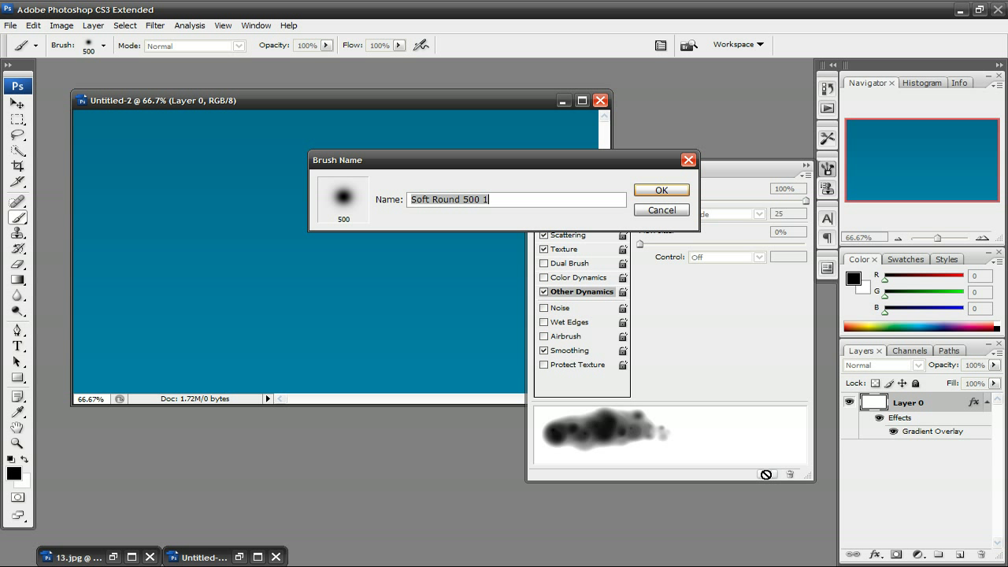
type("cloud")
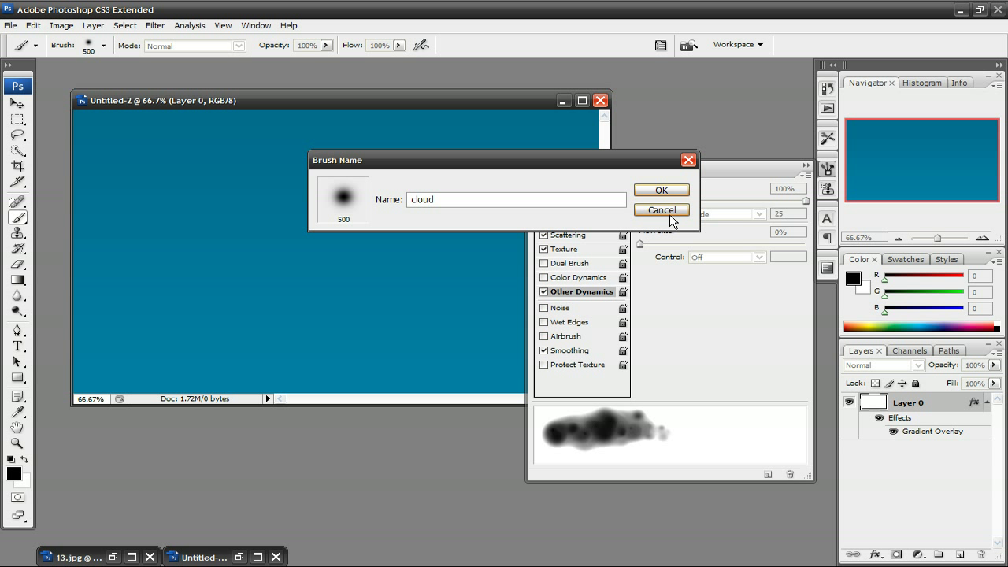
left_click(660, 191)
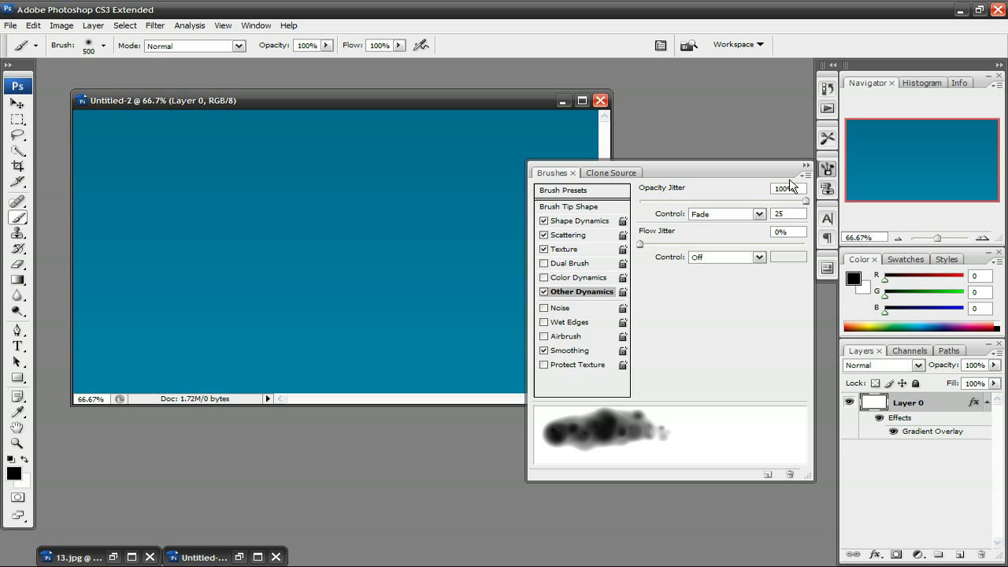
Step: Set white as the paint colour, shrink the brush to 200, and add Layer 1
left_click(807, 165)
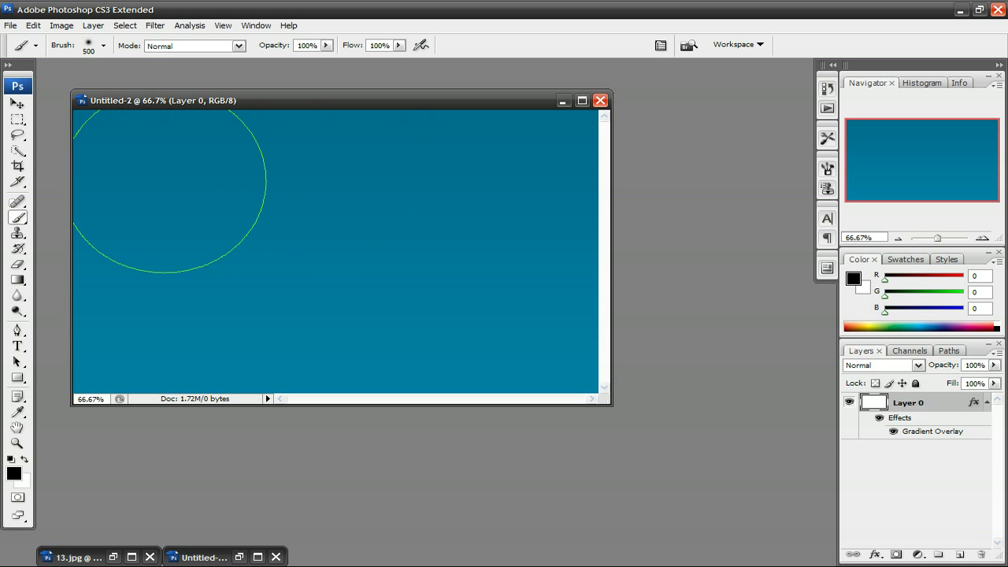
left_click(25, 459)
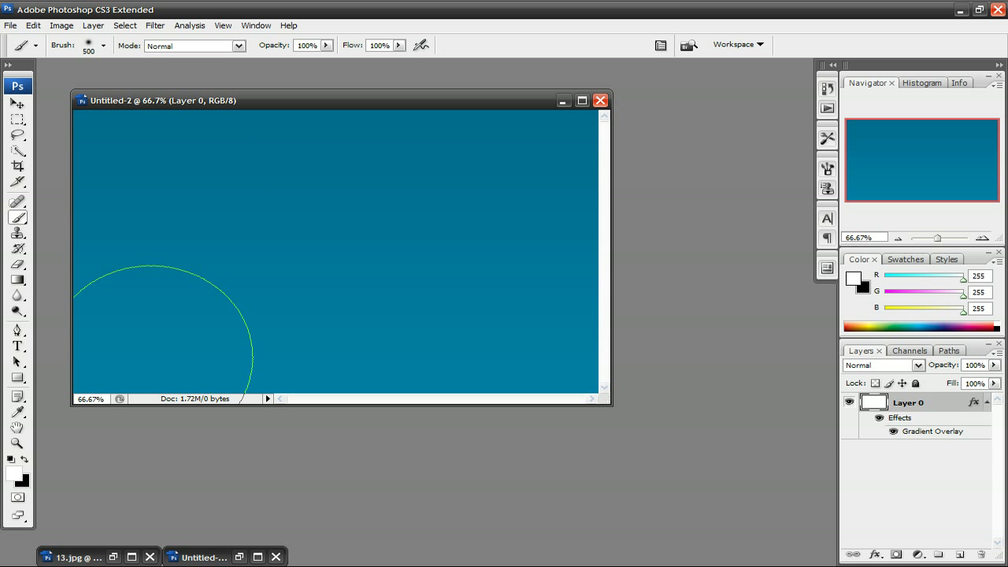
key("bracketleft")
key("bracketleft")
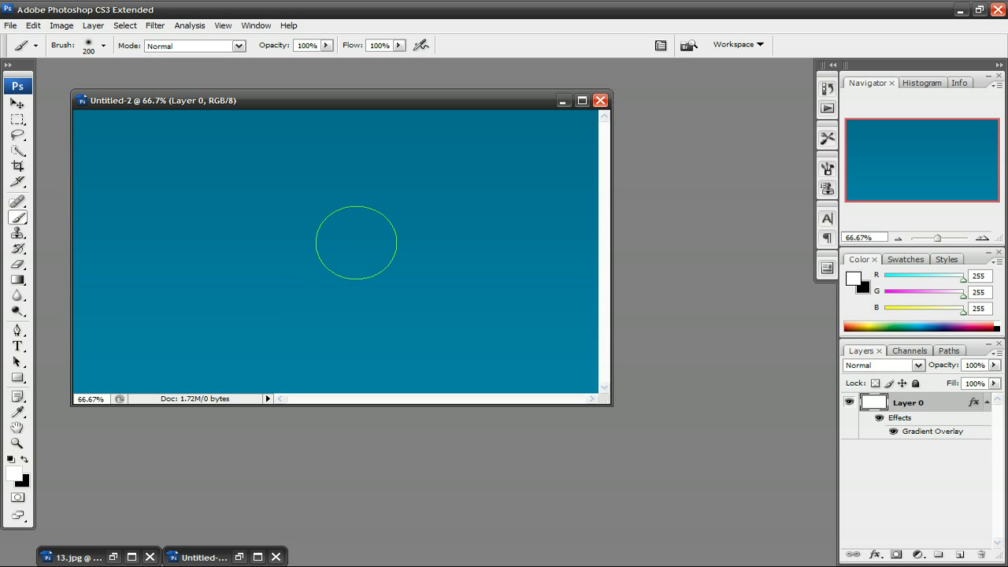
key("ctrl+shift+n")
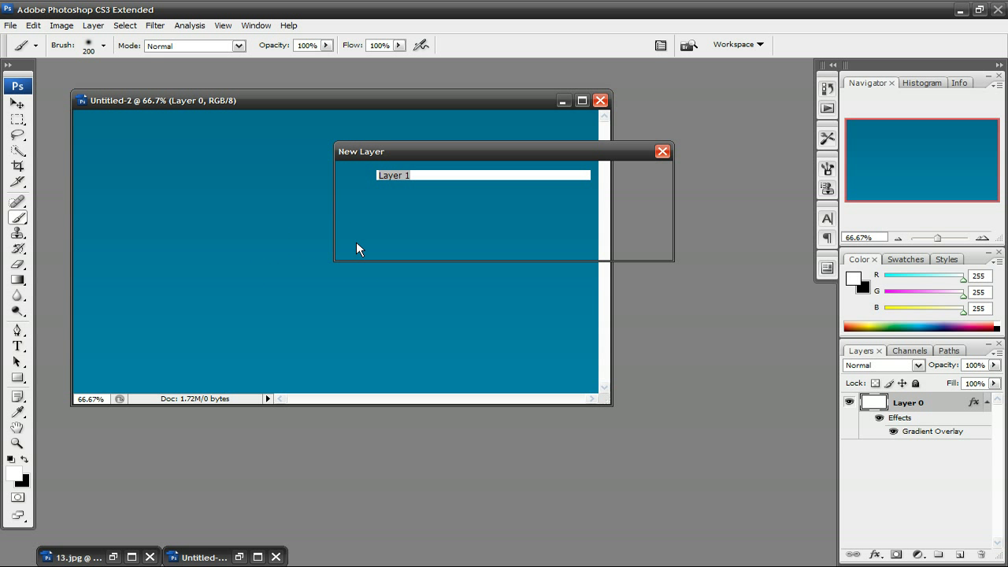
key("Return")
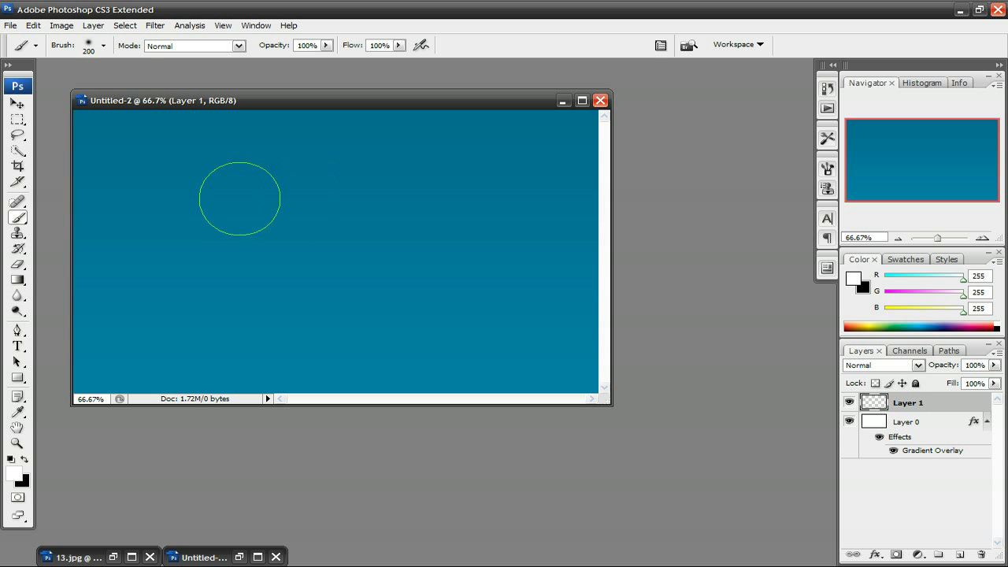
Step: Paint soft white clouds across the left sky and puffs in the upper right
mouse_move(190, 232)
left_mouse_down()
mouse_move(434, 234)
mouse_move(515, 248)
left_mouse_up()
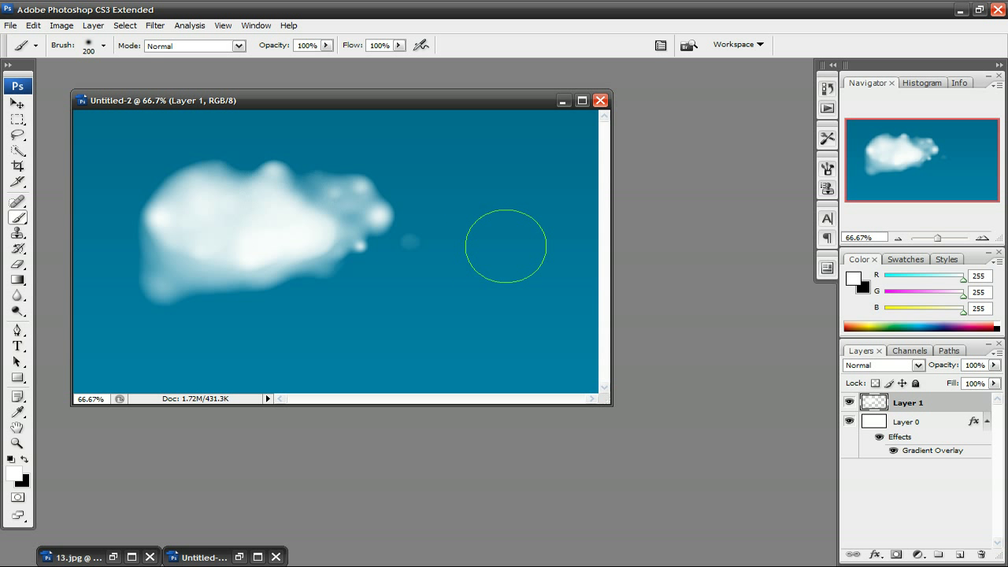
mouse_move(468, 230)
left_mouse_down()
mouse_move(371, 244)
mouse_move(369, 288)
mouse_move(437, 299)
mouse_move(394, 326)
left_mouse_up()
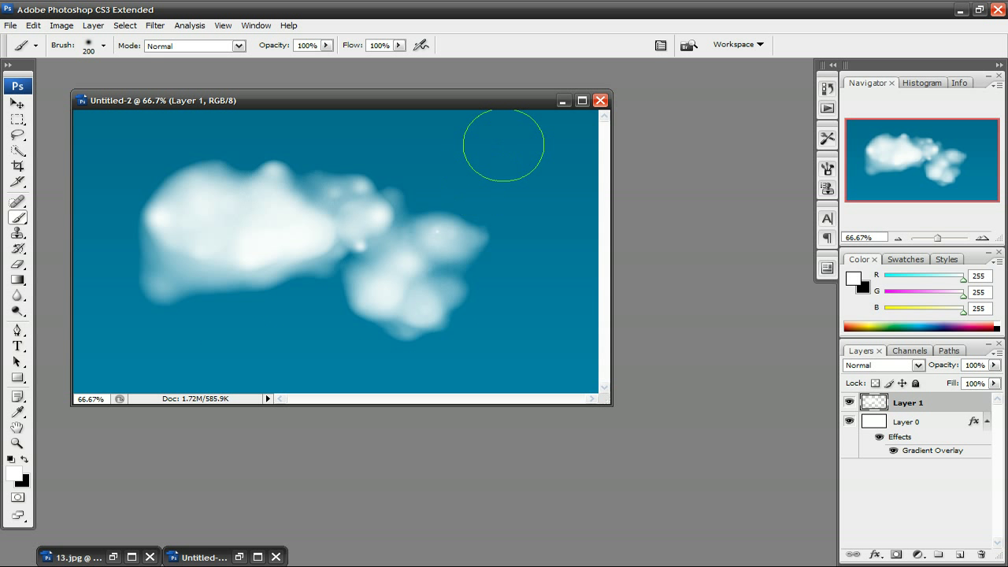
left_click(509, 139)
left_click(453, 174)
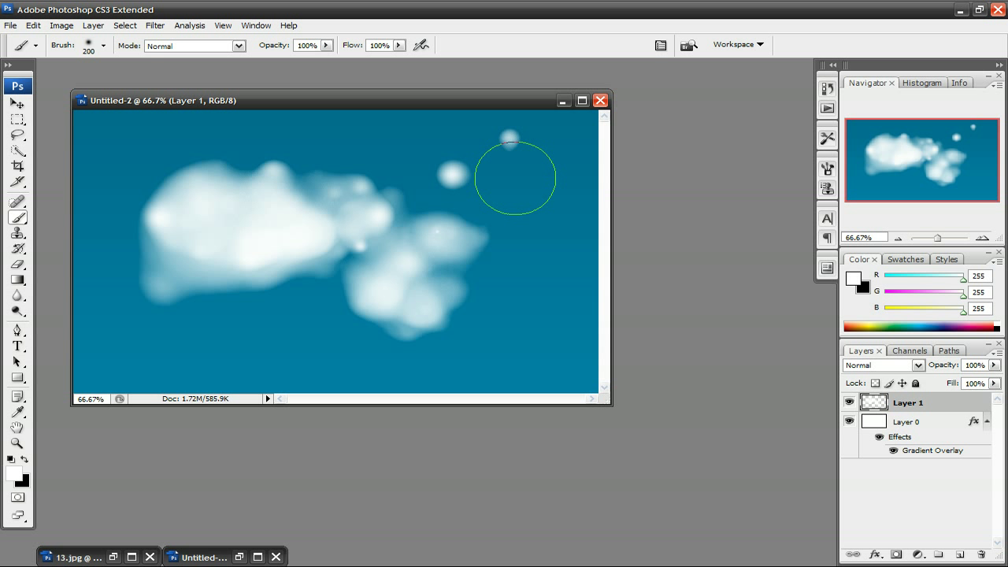
left_click(513, 173)
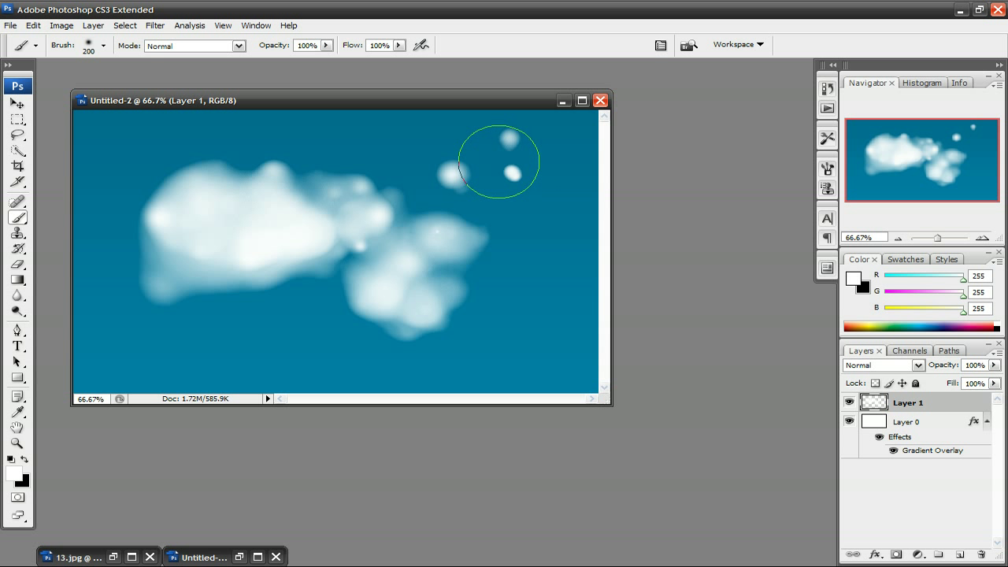
mouse_move(499, 165)
left_mouse_down()
mouse_move(486, 176)
mouse_move(485, 154)
mouse_move(462, 218)
mouse_move(477, 218)
left_mouse_up()
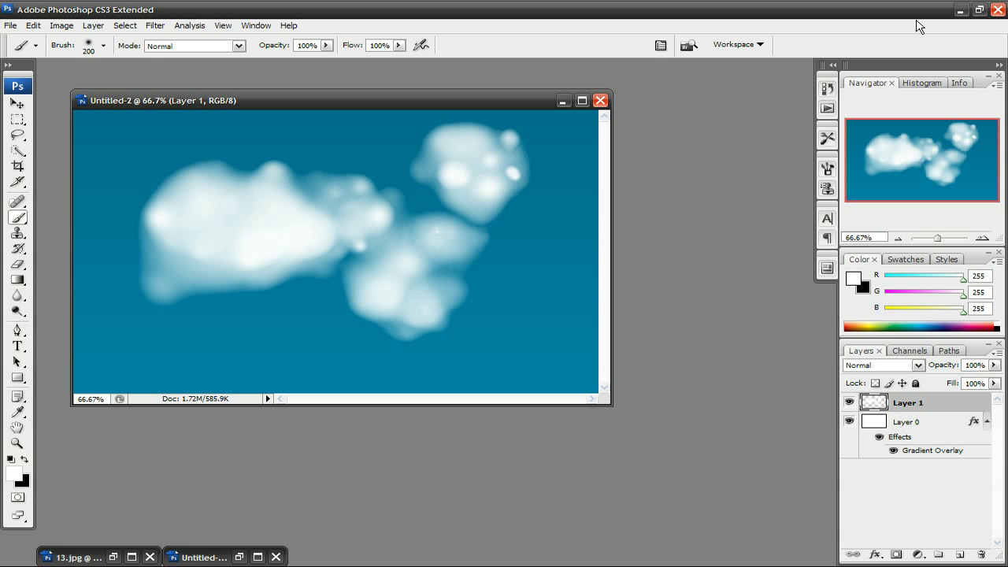
Step: Minimise the Photoshop window to show the Windows desktop
left_click(960, 11)
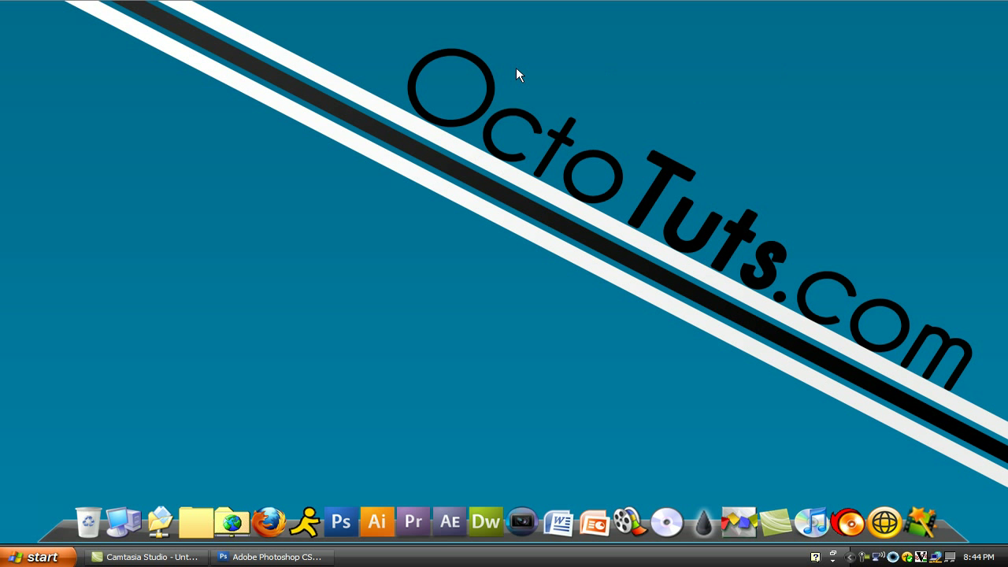